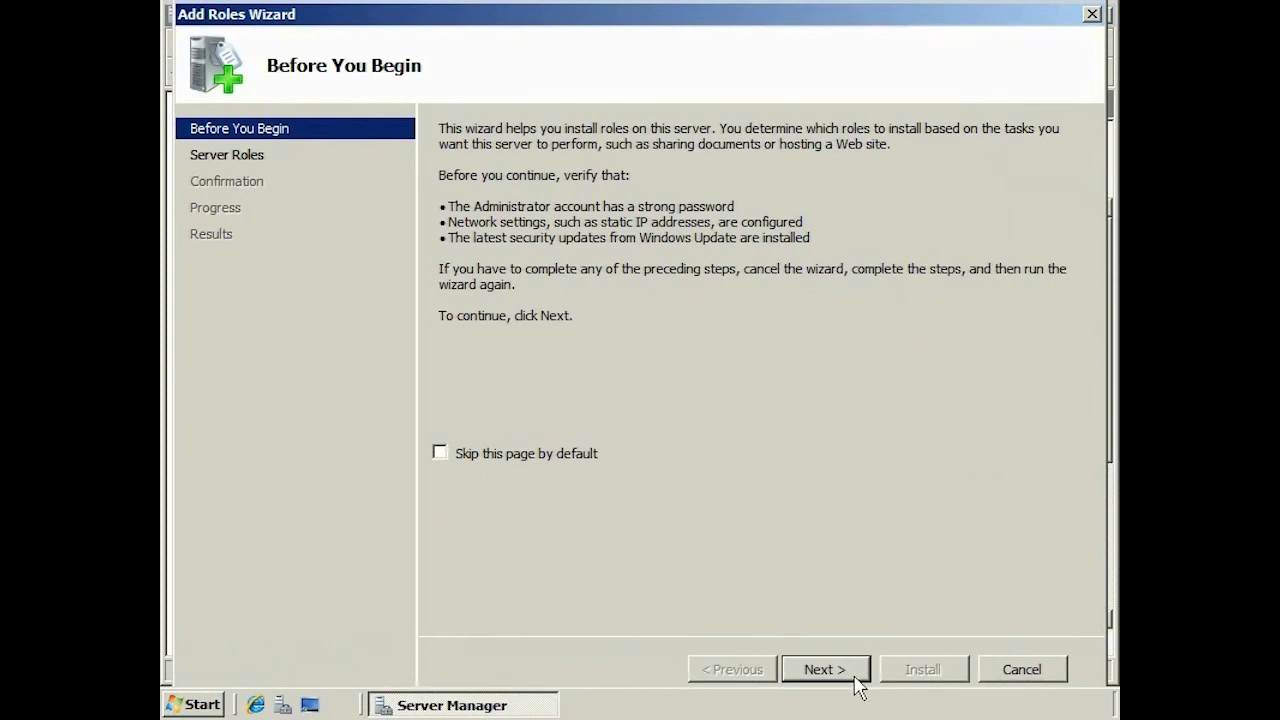
- Select the Hyper-V role and bind its virtual network to Local Area Connection
left_click(460, 380)
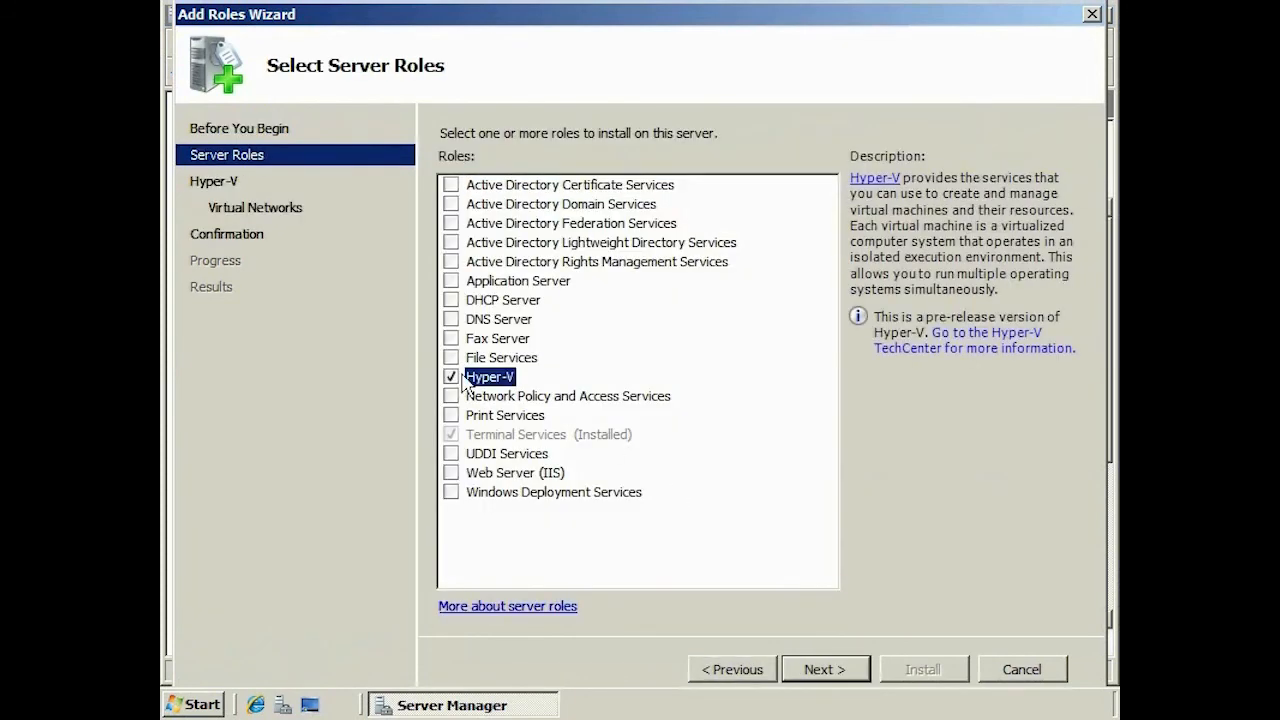
left_click(858, 673)
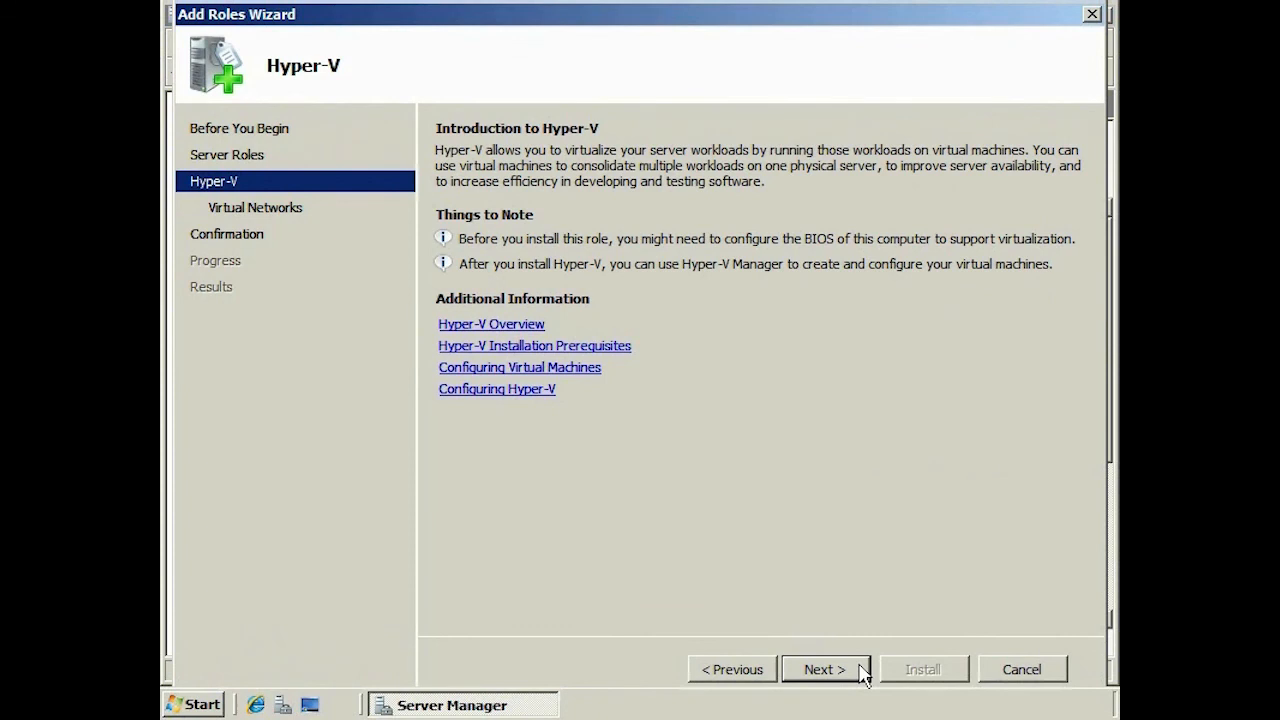
left_click(862, 674)
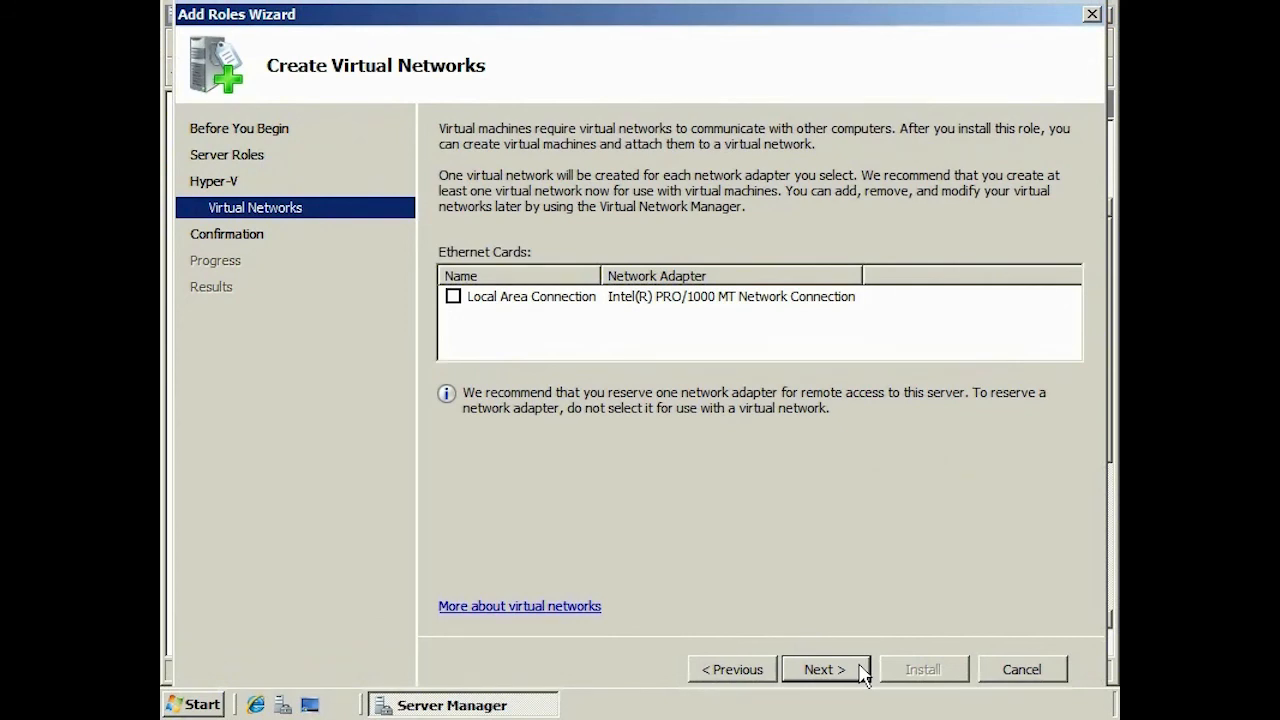
left_click(465, 300)
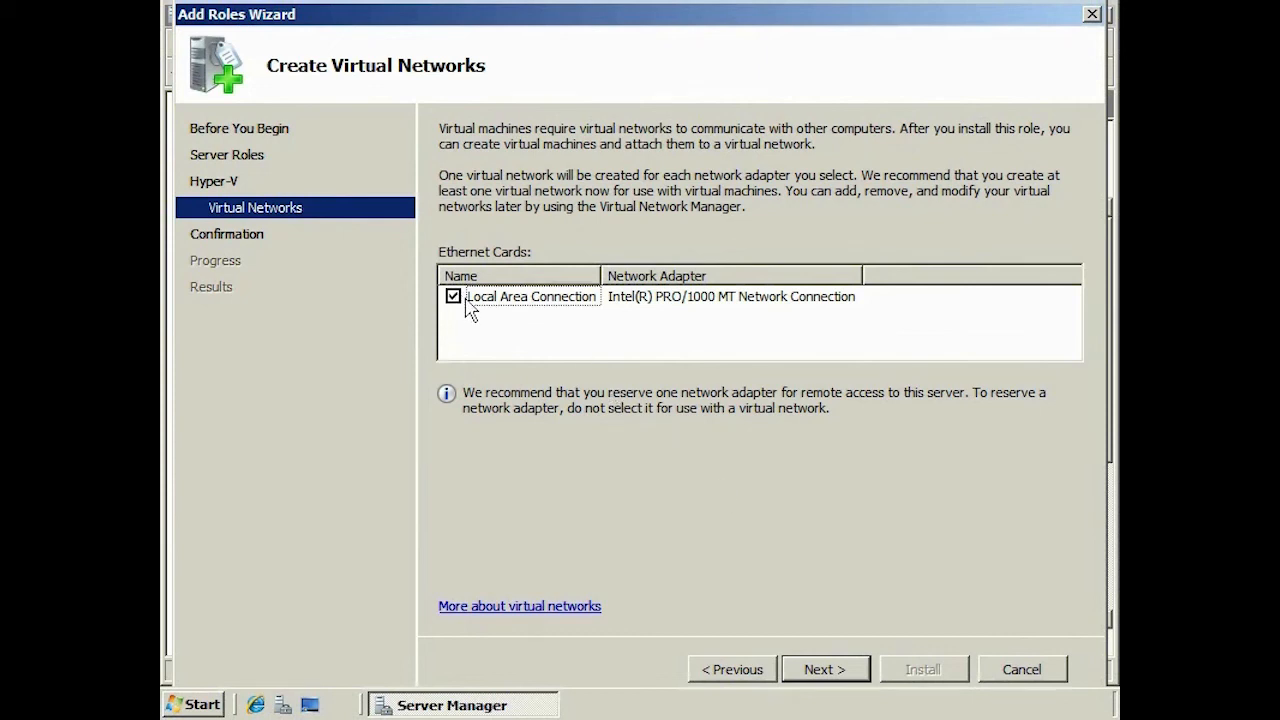
- Install Hyper-V, close the wizard, and agree to restart the server now
left_click(857, 681)
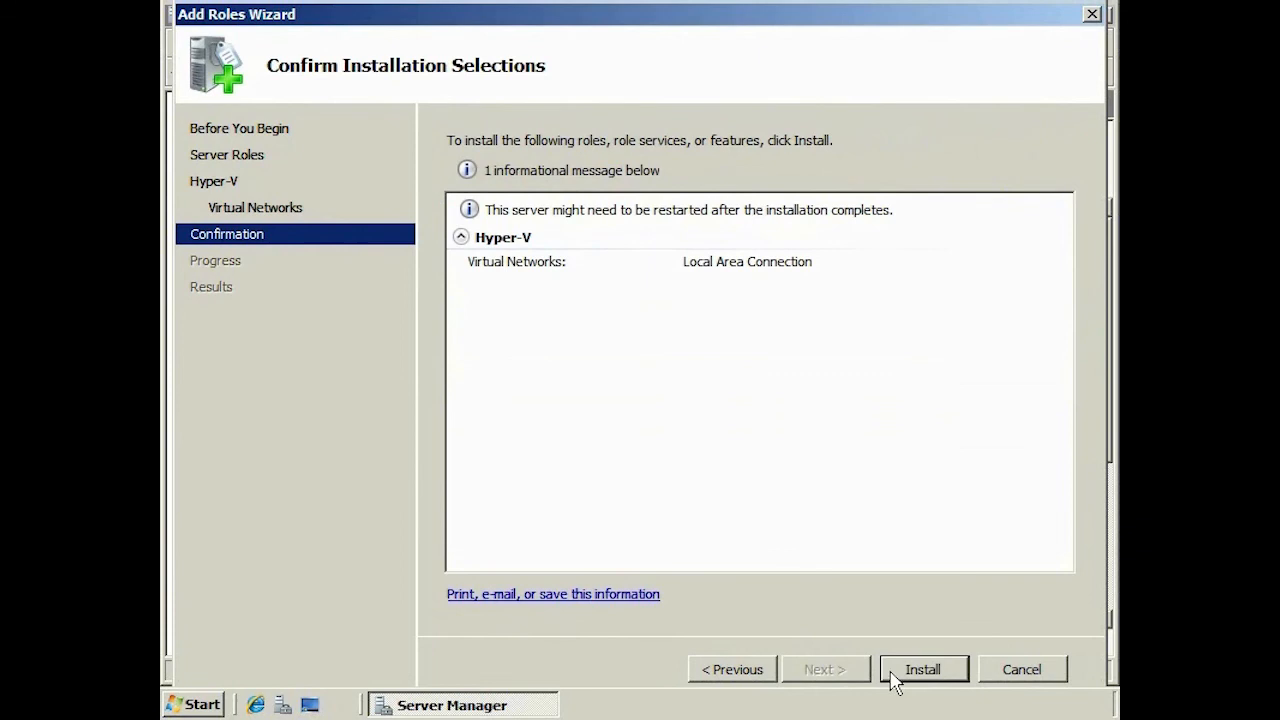
left_click(955, 679)
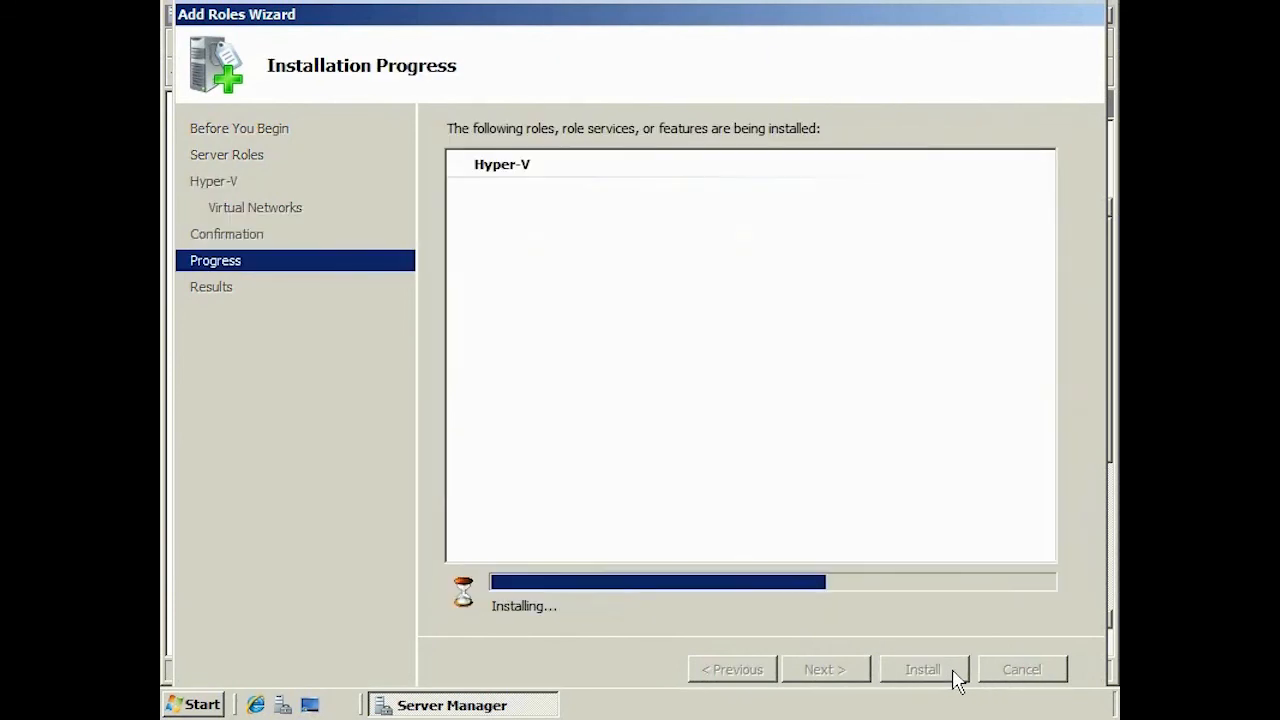
left_click(924, 669)
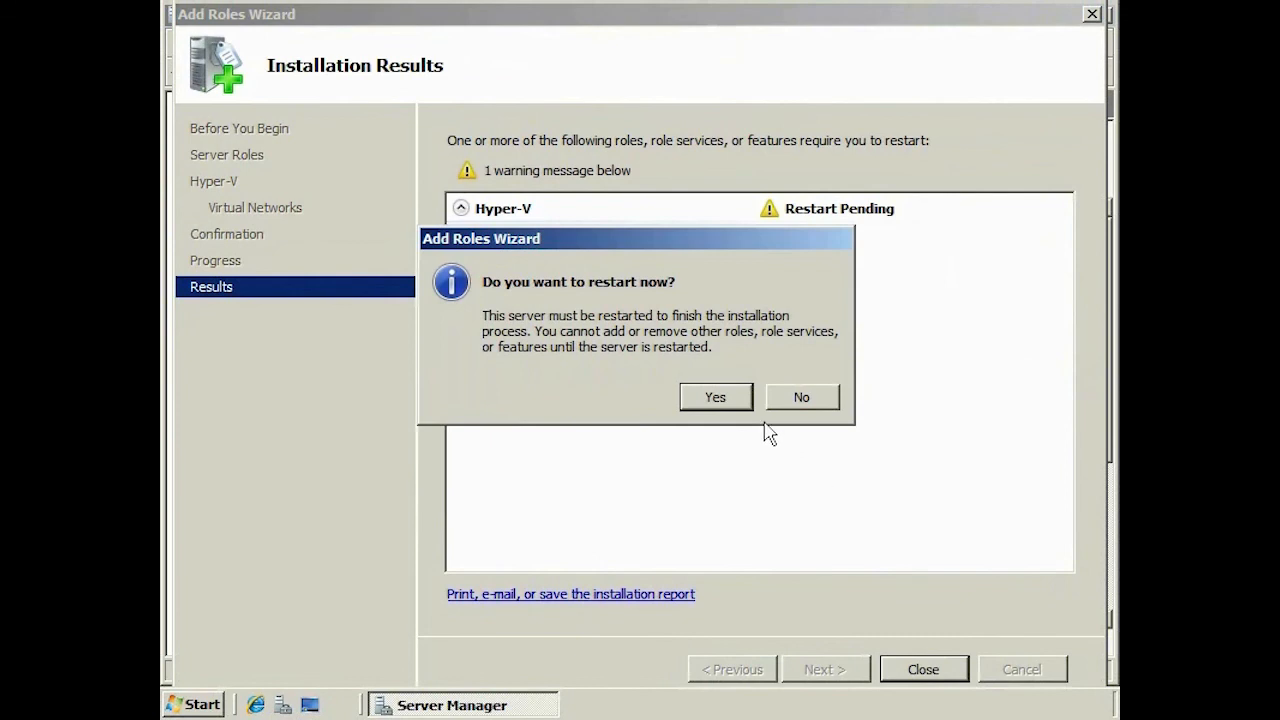
left_click(720, 397)
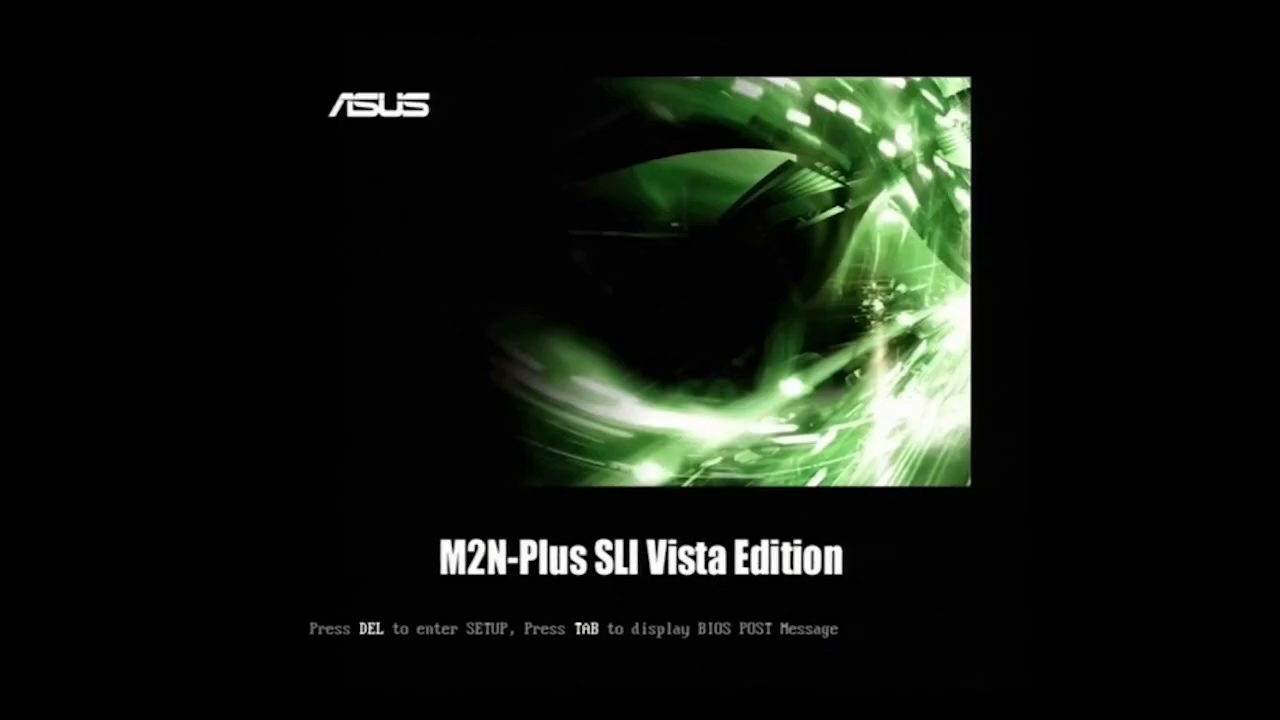
- Enter BIOS setup and set AMD Virtualization to Enabled under Advanced > CPU Configuration
key("Delete")
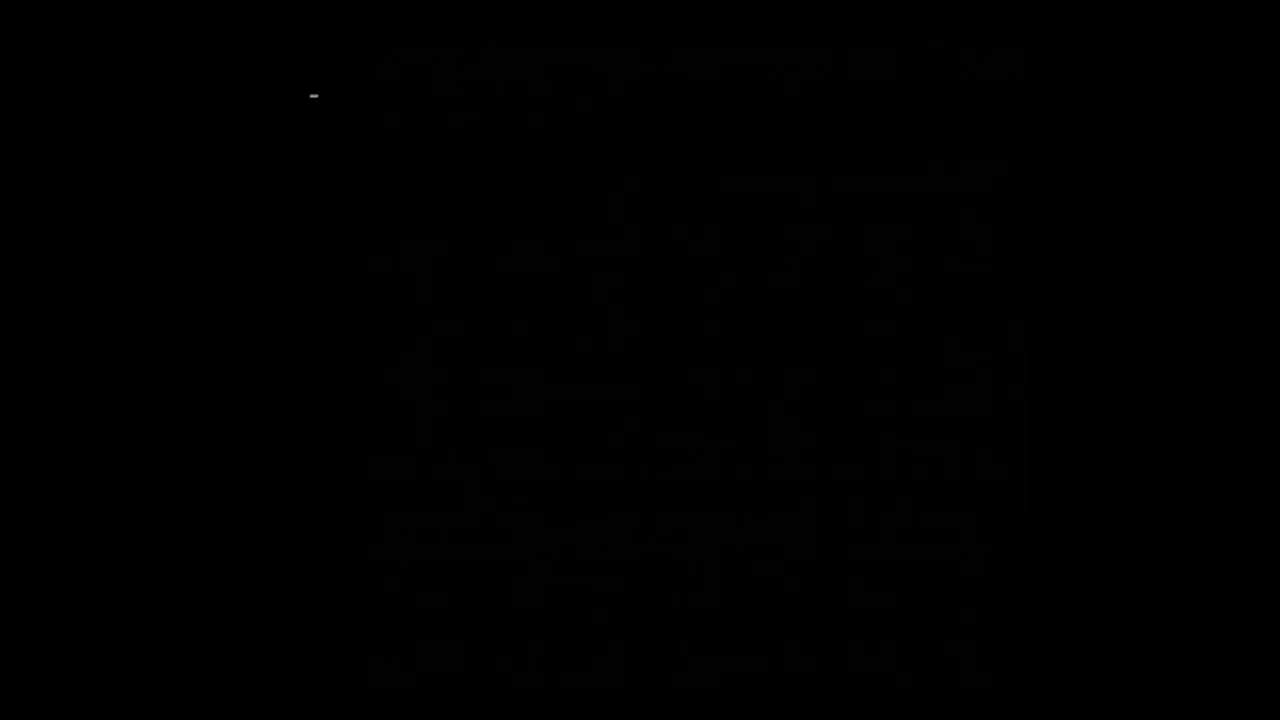
key("Right")
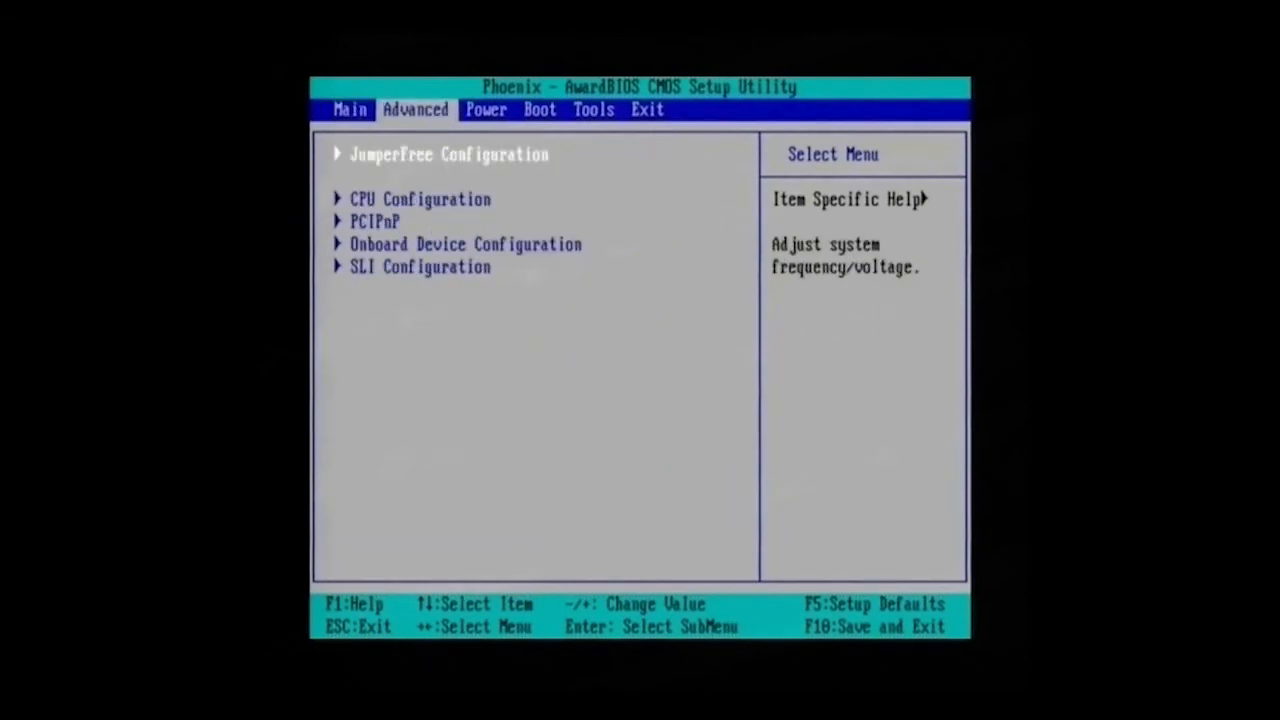
key("Down")
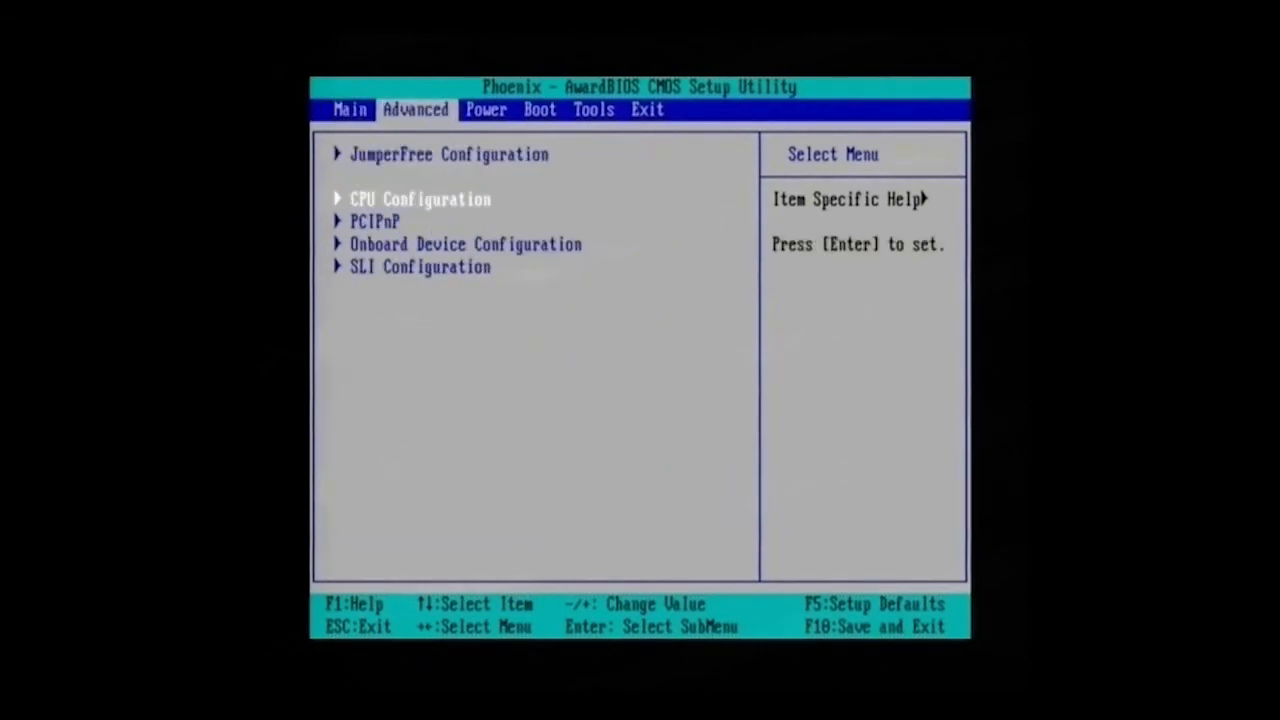
key("Return")
key("Down")
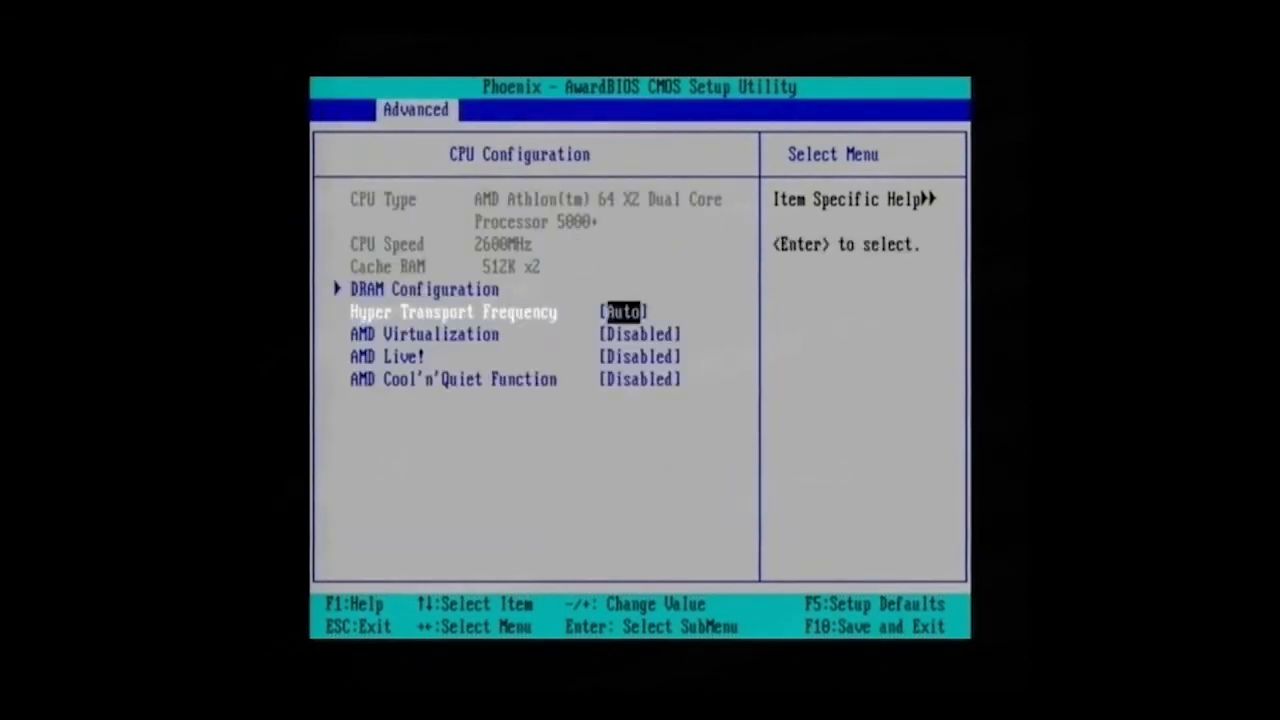
key("Down")
key("Return")
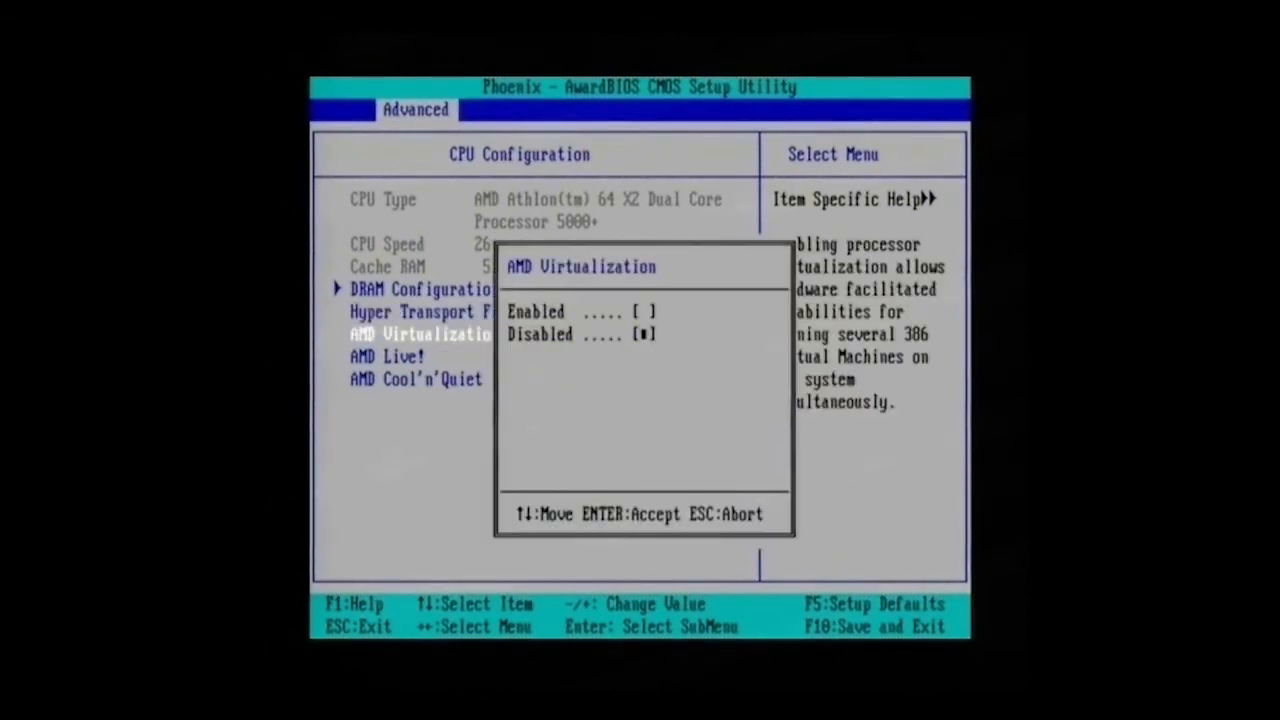
key("Up")
key("Return")
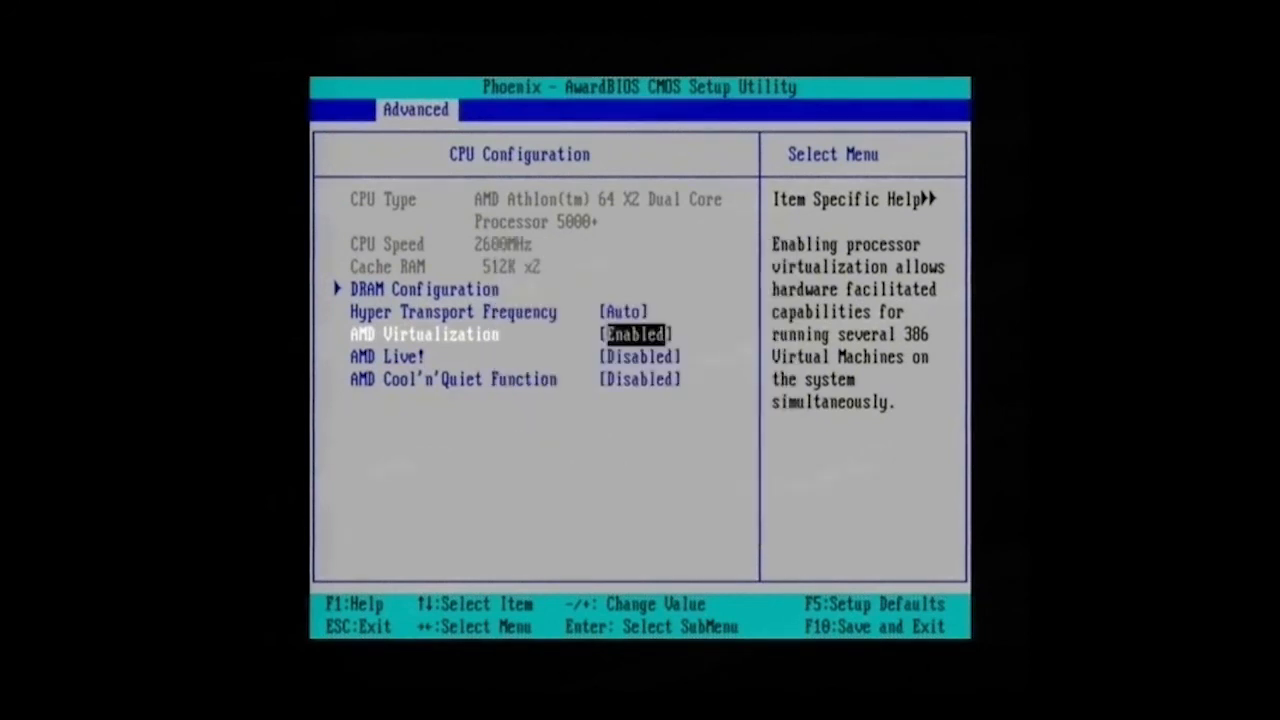
- Save the BIOS configuration with F10 and confirm YES to reboot
key("Down")
key("F10")
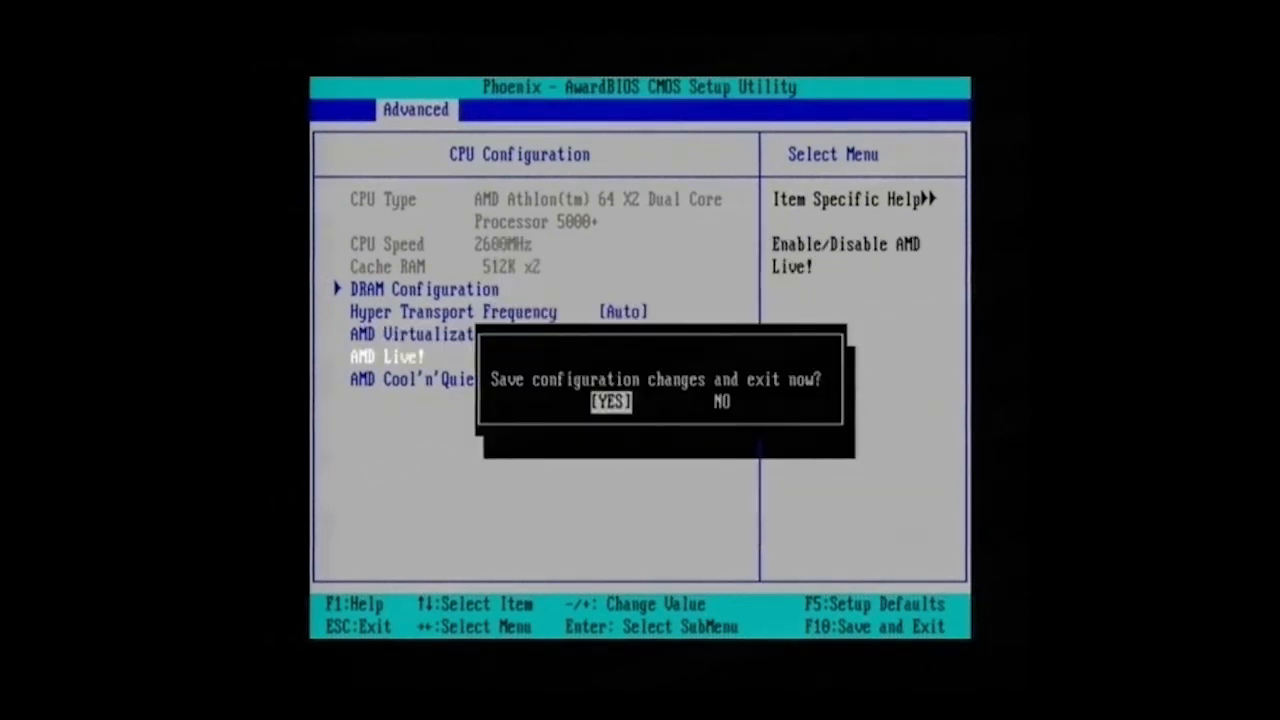
key("Return")
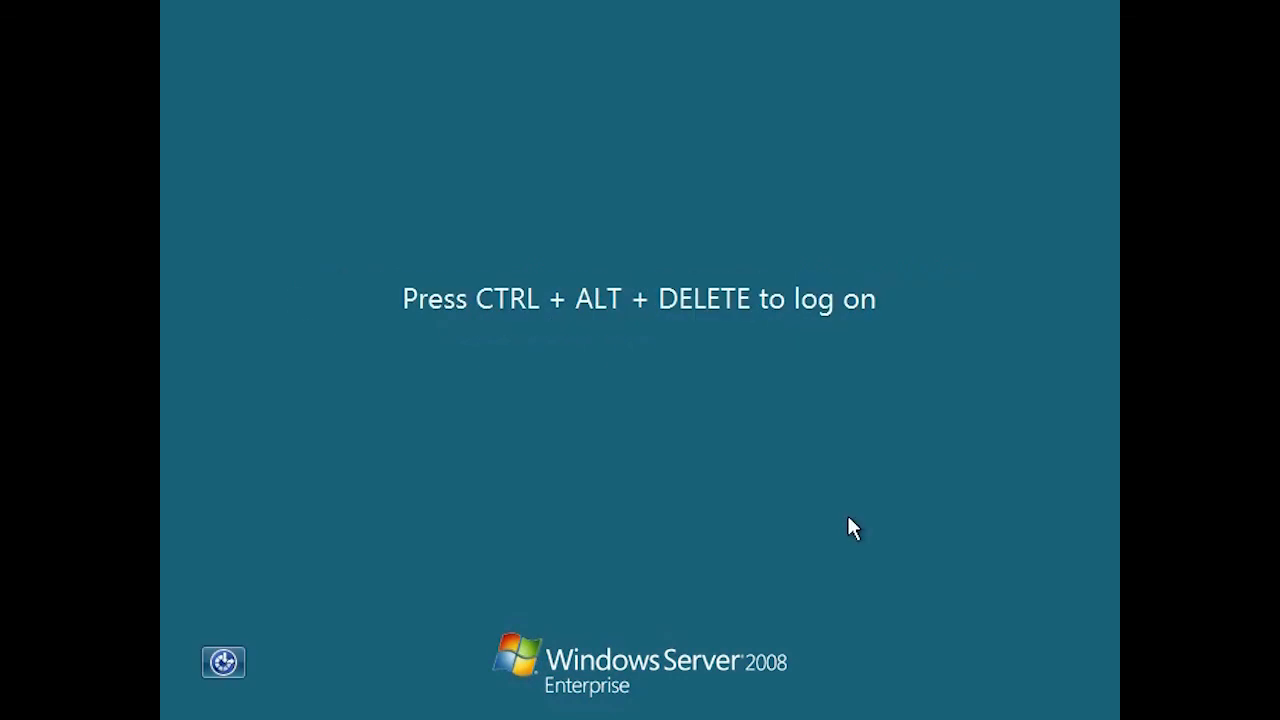
- Log on as administrator, close the successful Hyper-V installation results, and exit Server Manager
key("ctrl+alt+Delete")
type("administrator")
key("Tab")
key("Return")
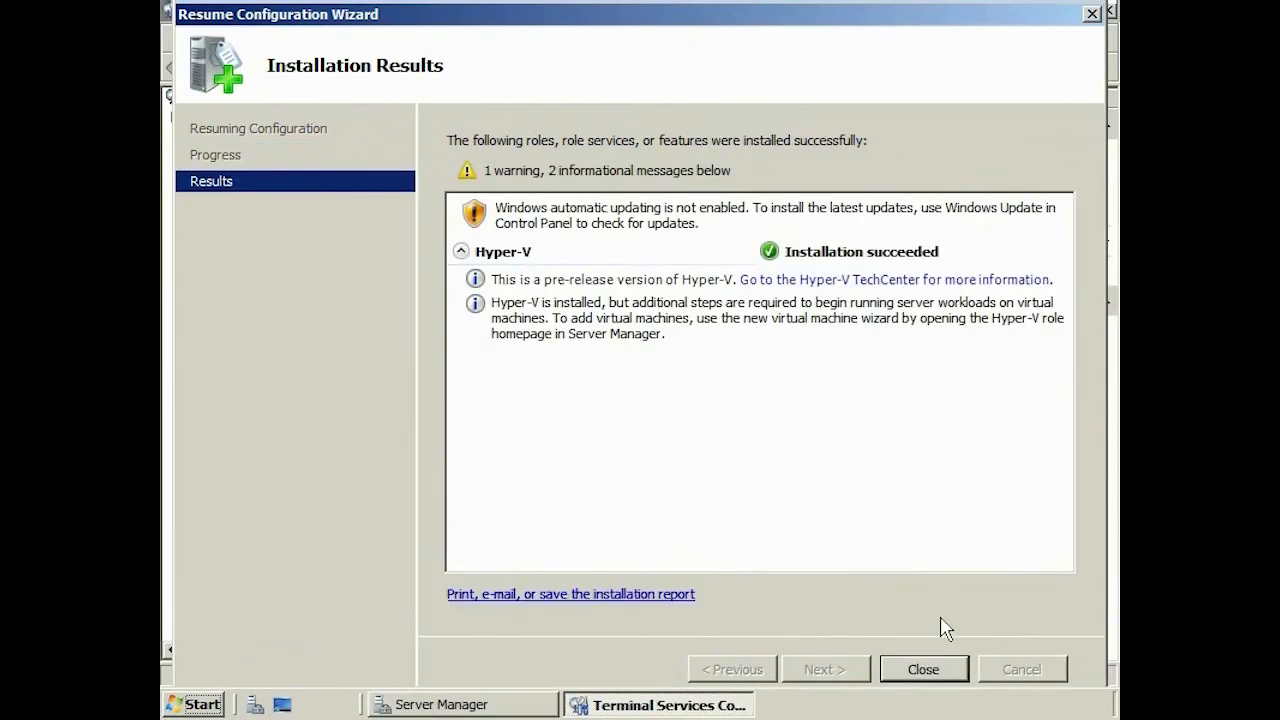
left_click(926, 669)
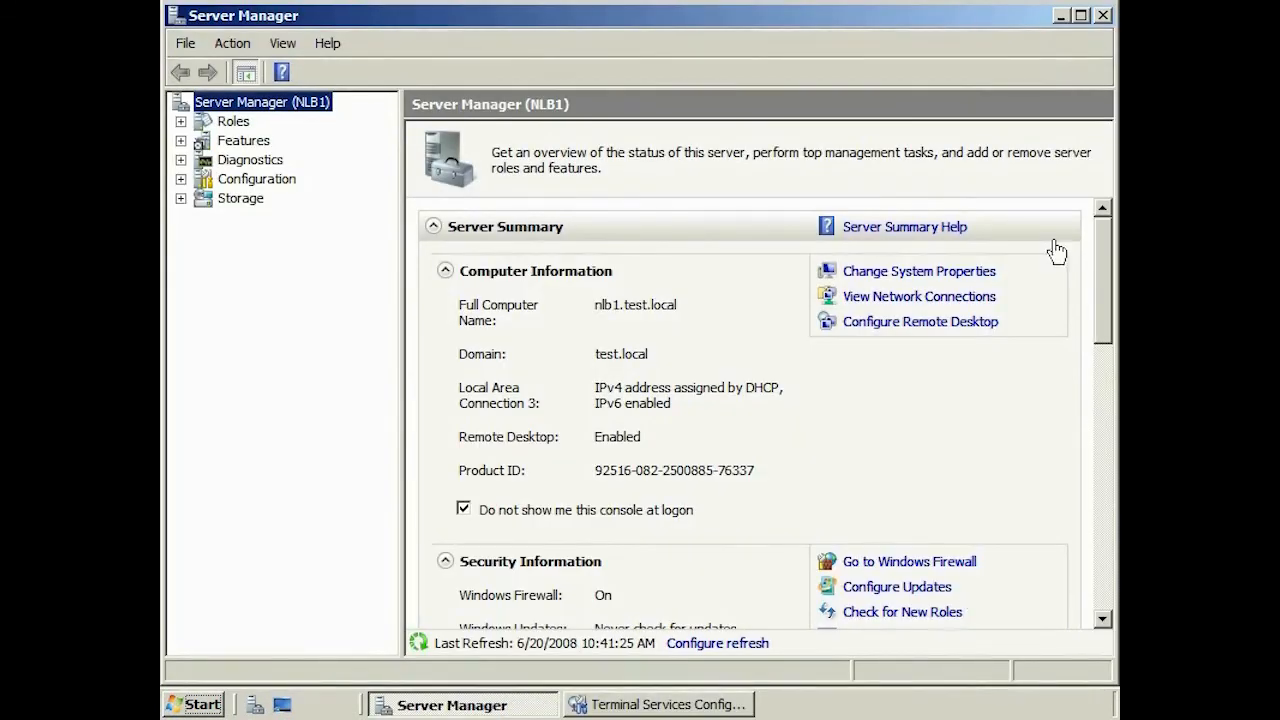
left_click(1104, 16)
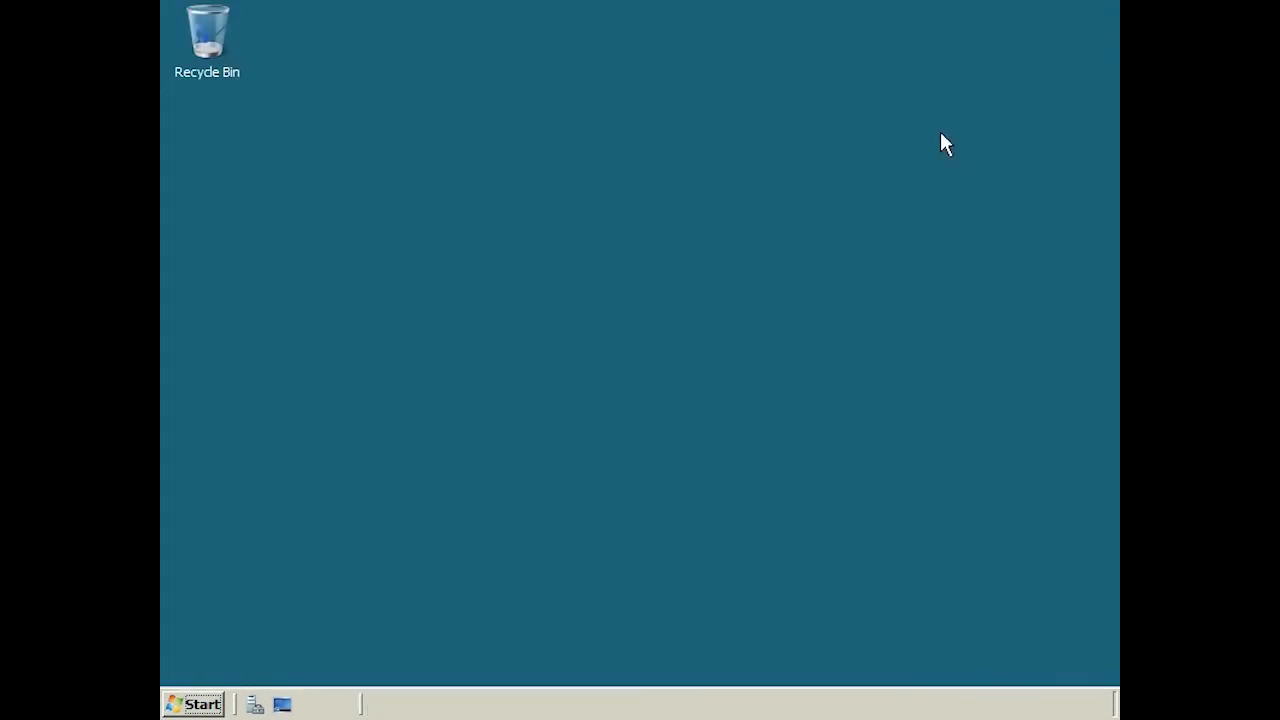
- Launch Windows Update from the Start menu, check for updates, and list them
left_click(190, 703)
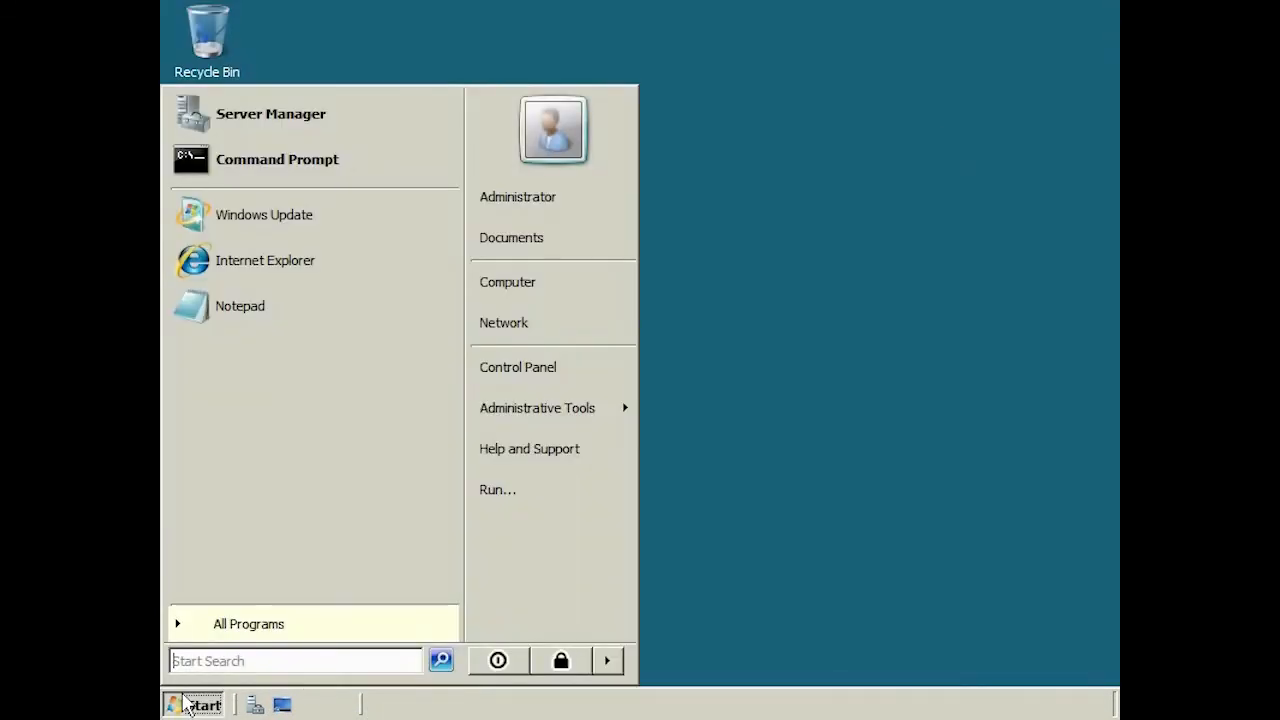
type("windows update")
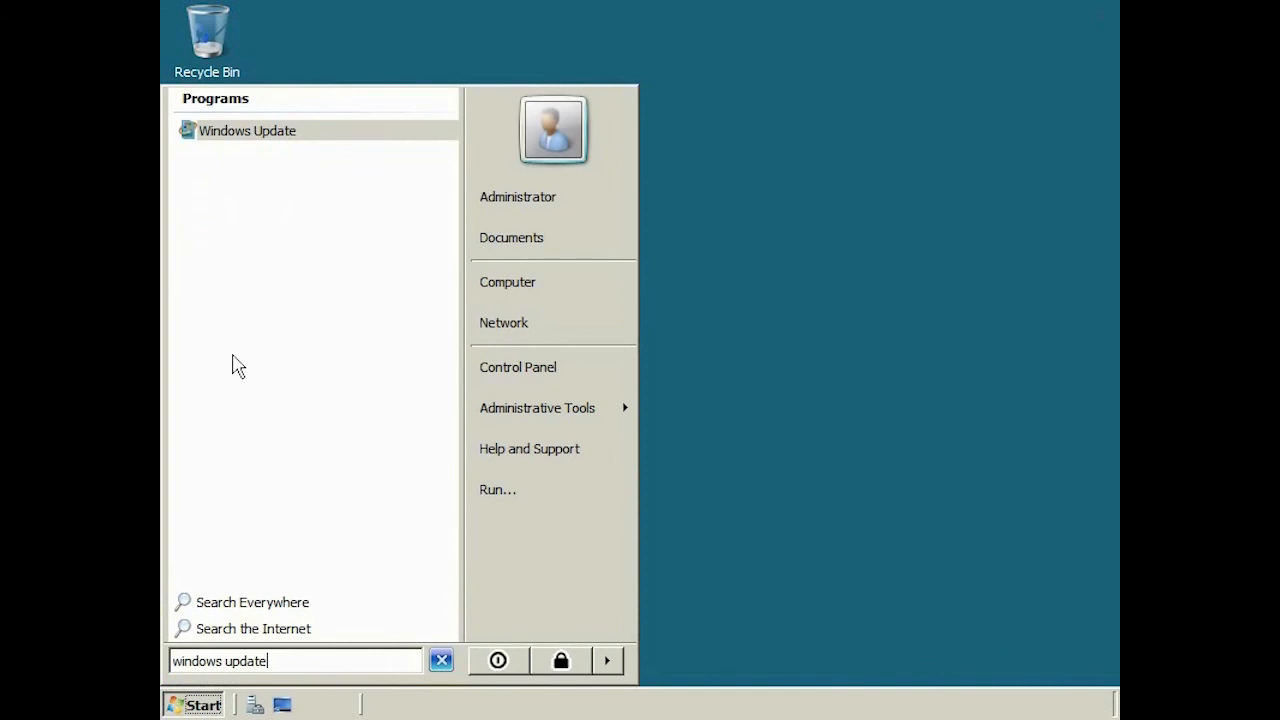
left_click(229, 130)
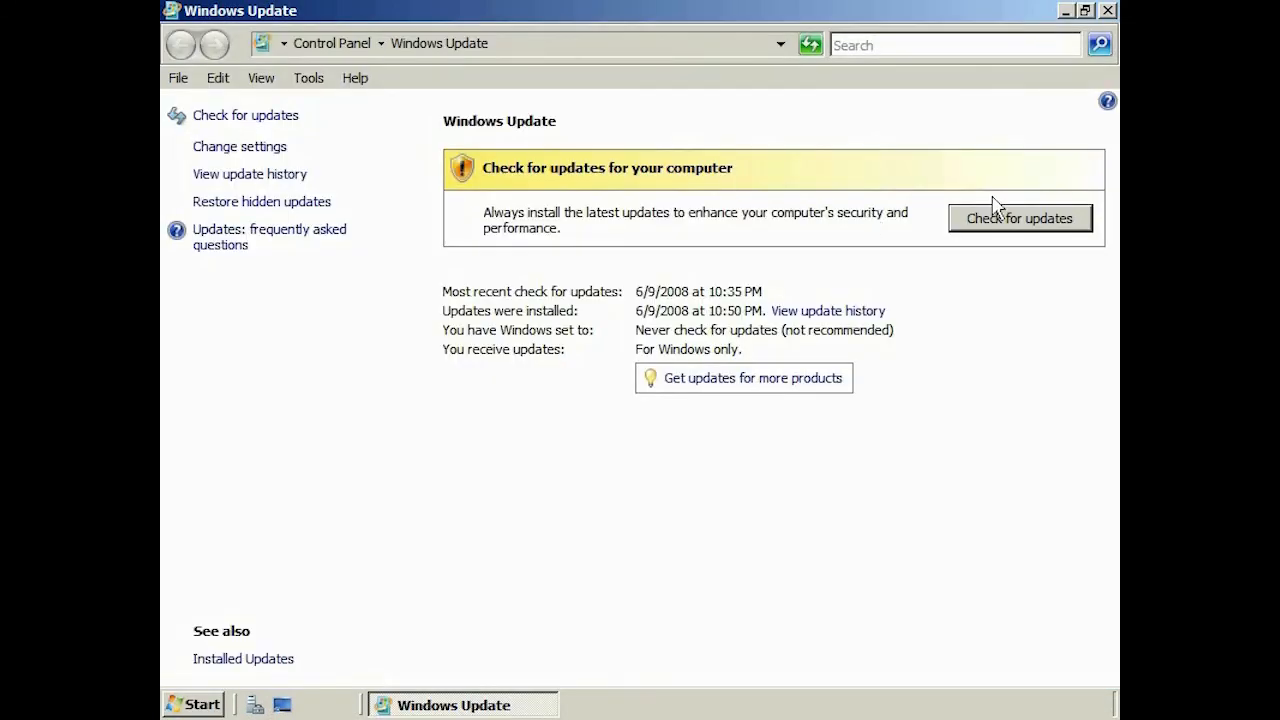
left_click(1055, 222)
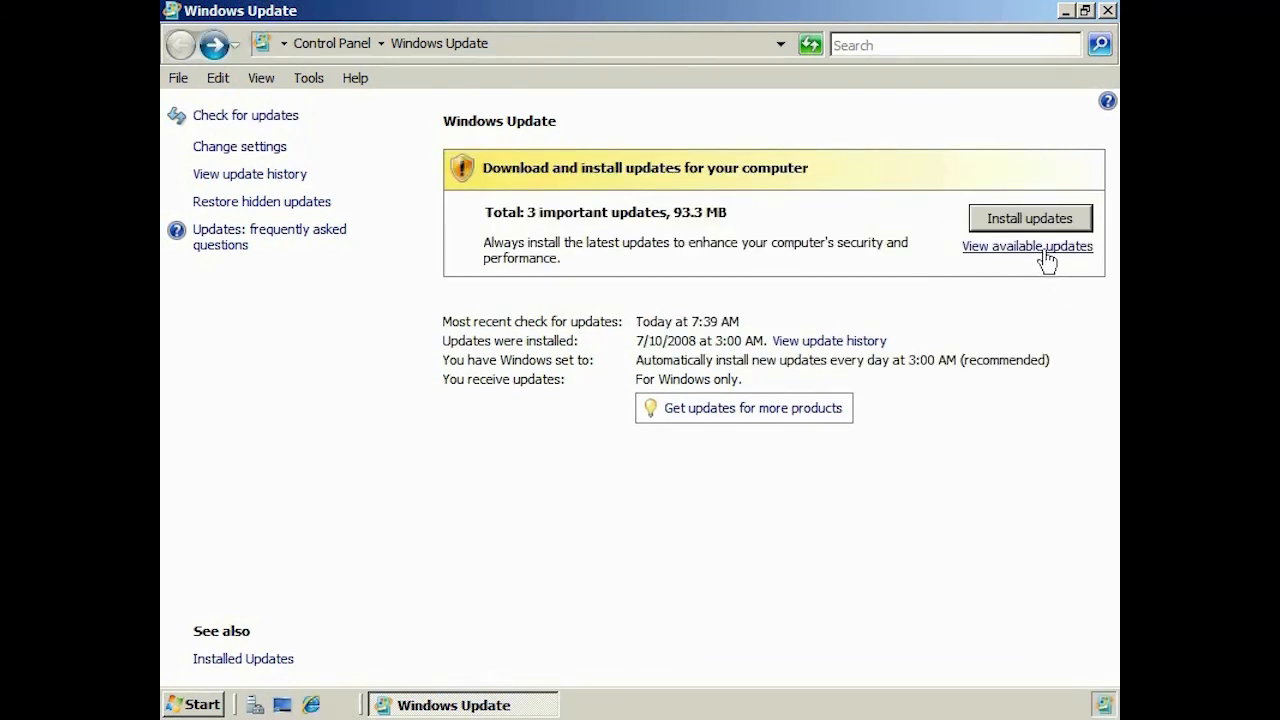
left_click(1044, 247)
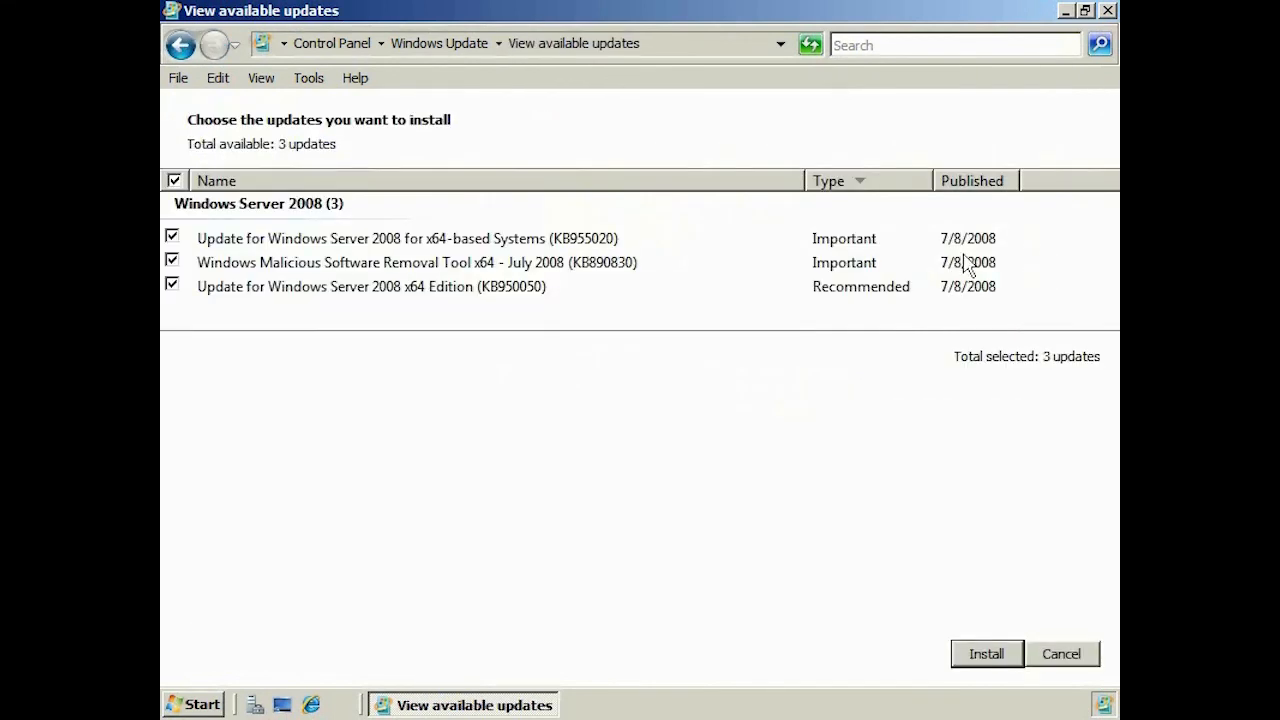
- View the details of the KB950050 Hyper-V update
left_click(489, 290)
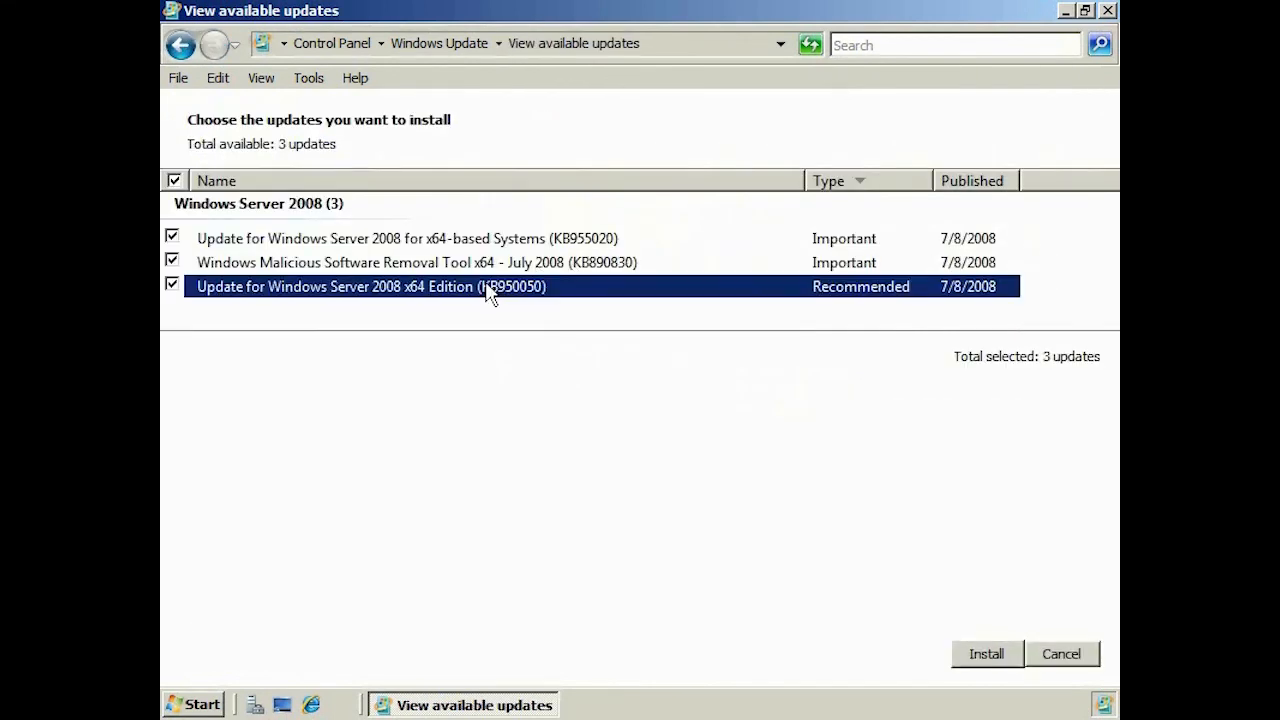
right_click(489, 290)
left_click(555, 293)
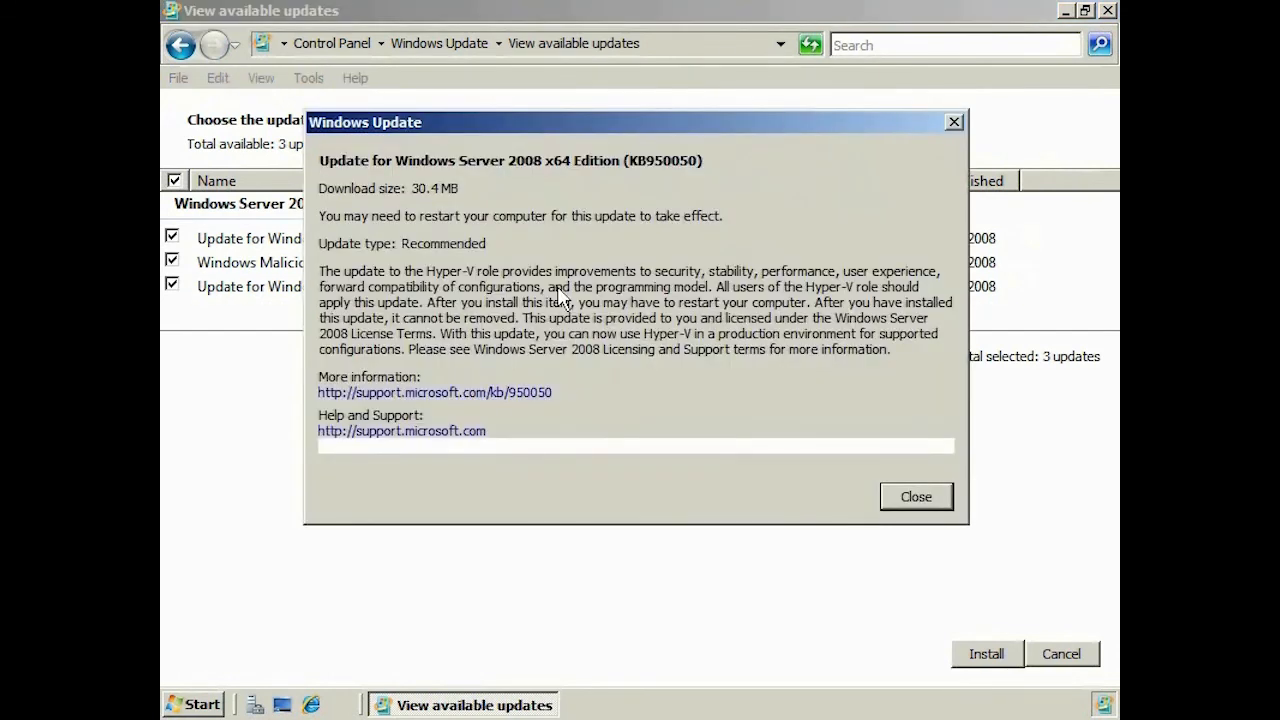
left_click(916, 497)
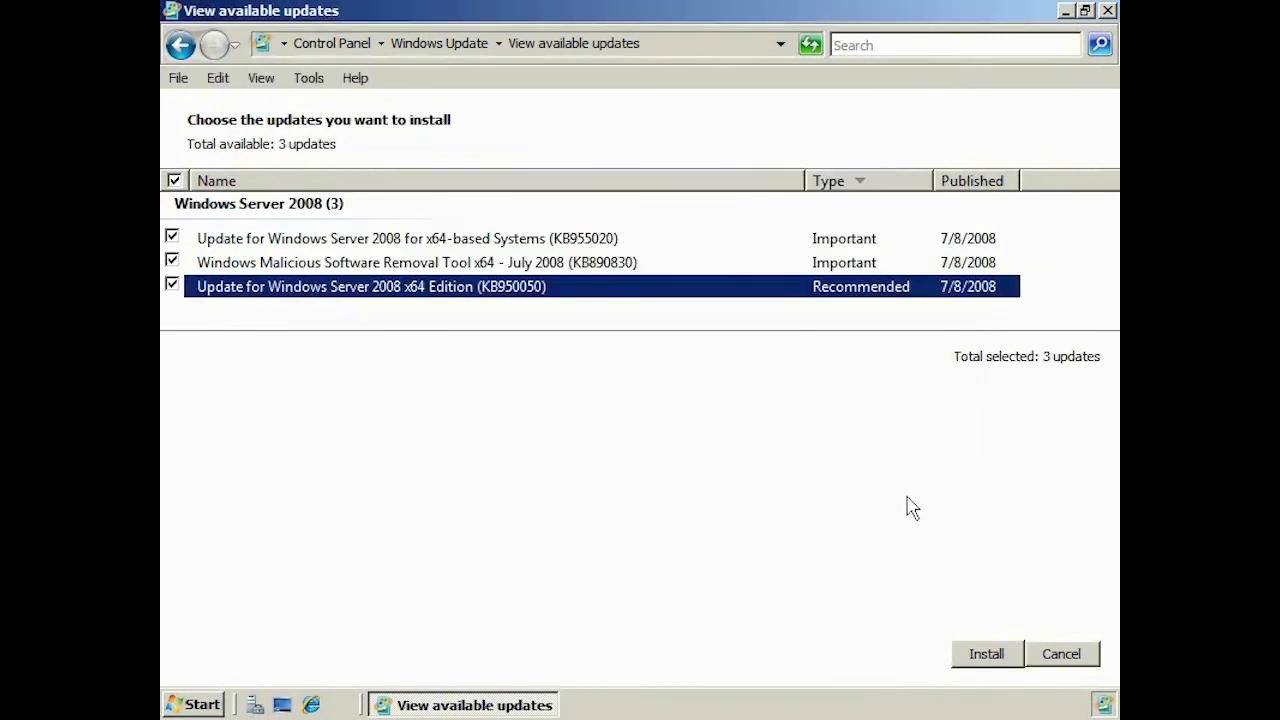
- Install the three selected updates, accepting the license terms, and restart the computer
left_click(1011, 659)
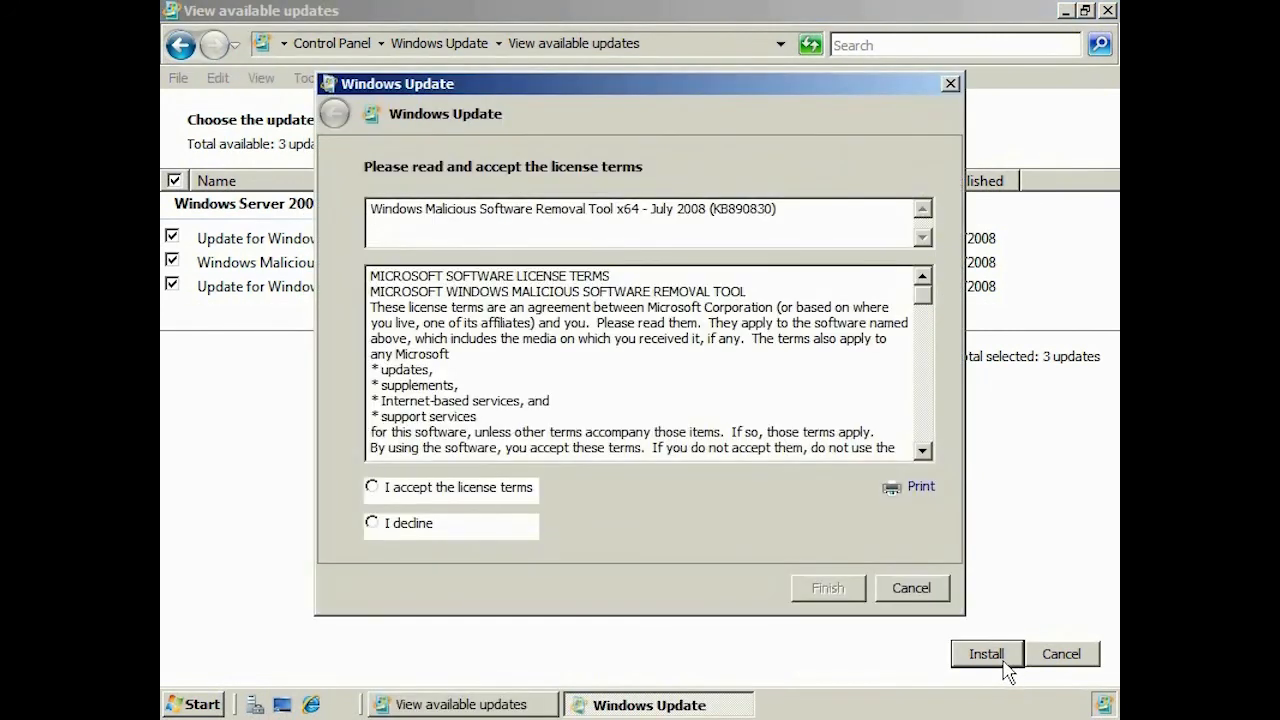
left_click(483, 490)
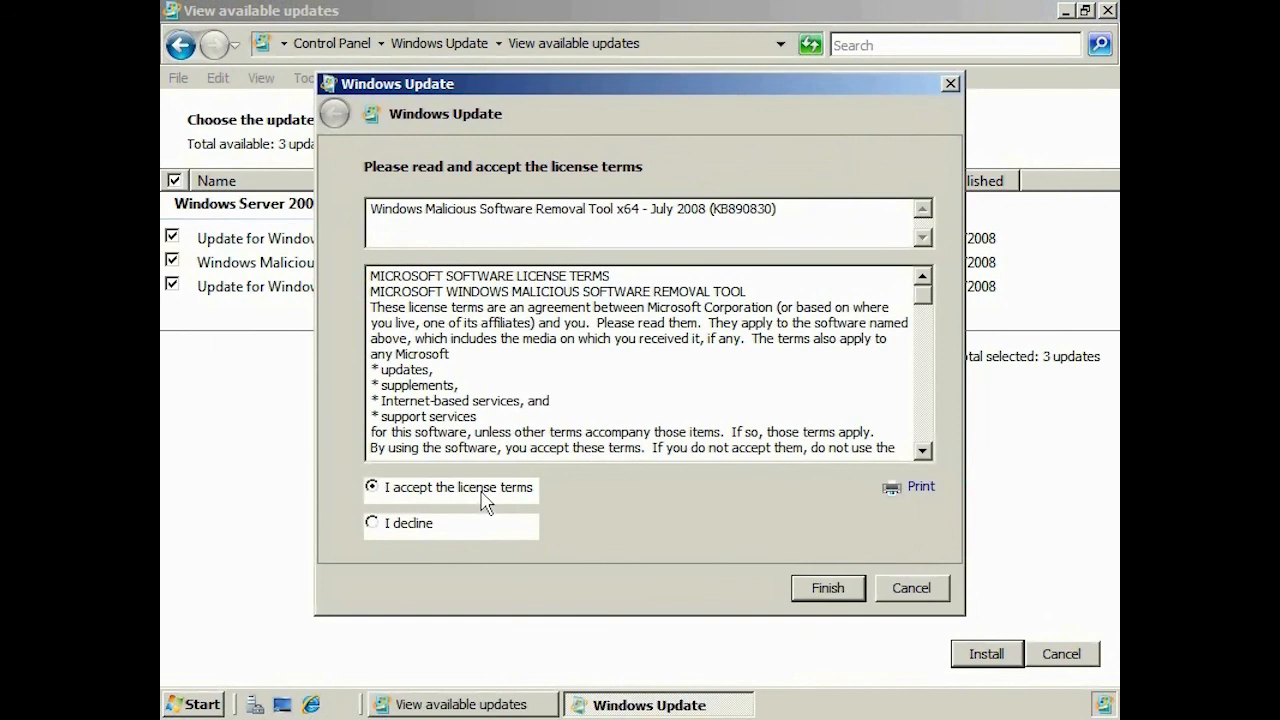
left_click(838, 590)
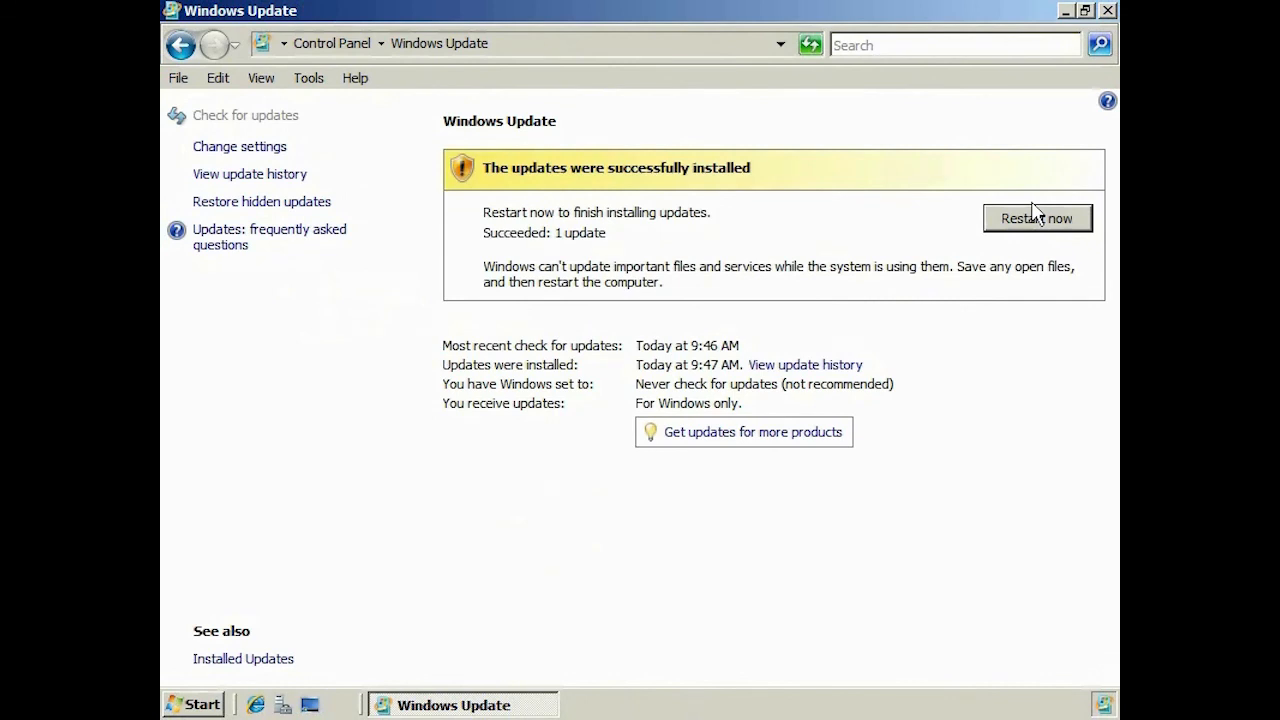
left_click(1035, 215)
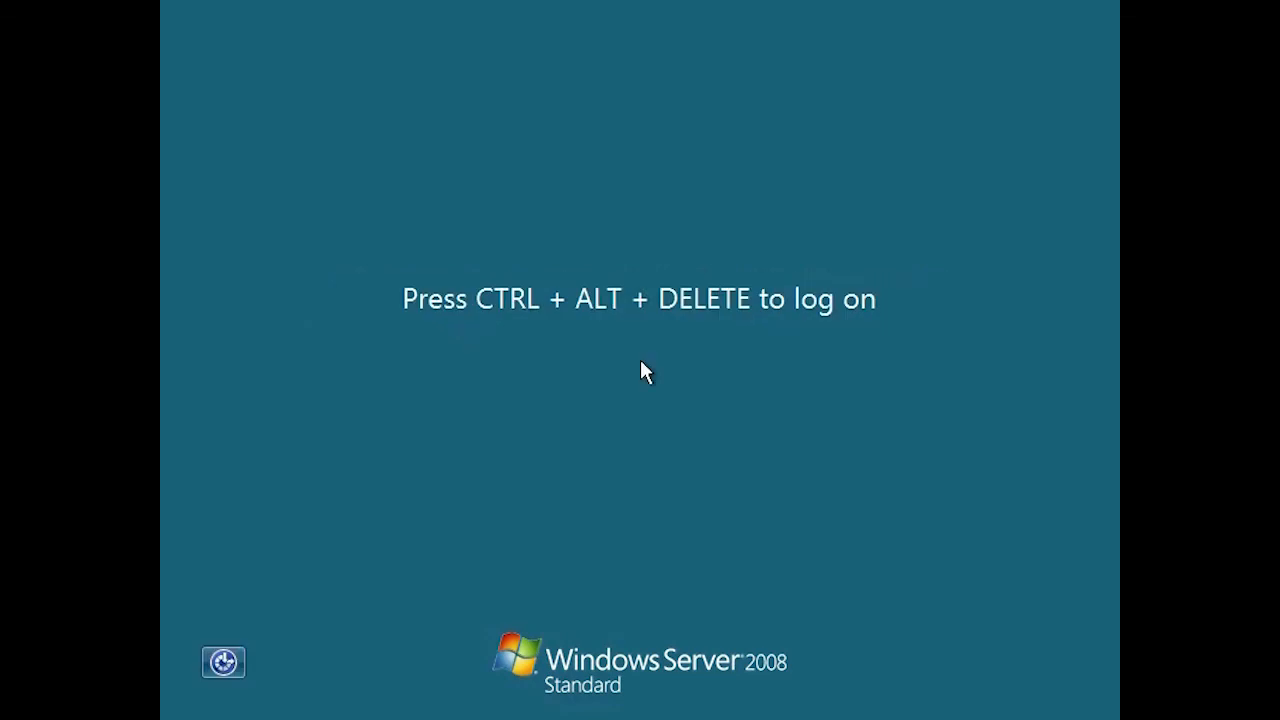
- Sign back in with the account password after the restart
key("ctrl+alt+Delete")
type("*********")
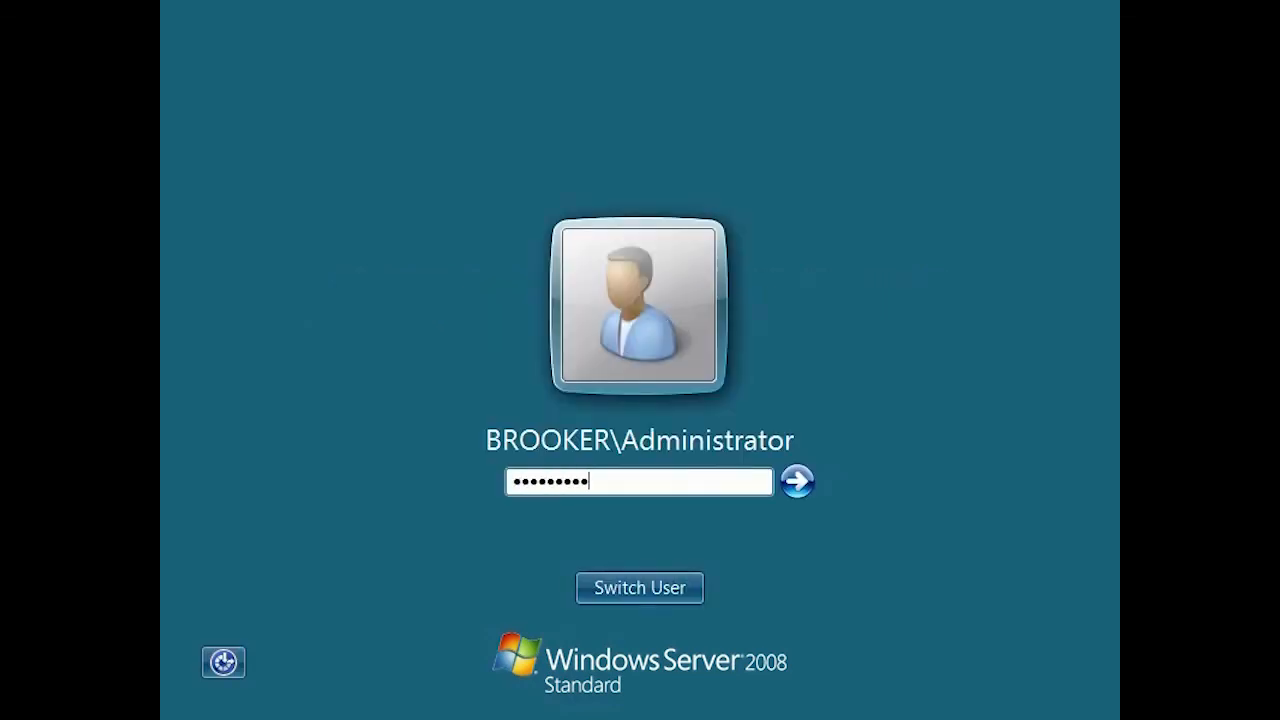
key("Return")
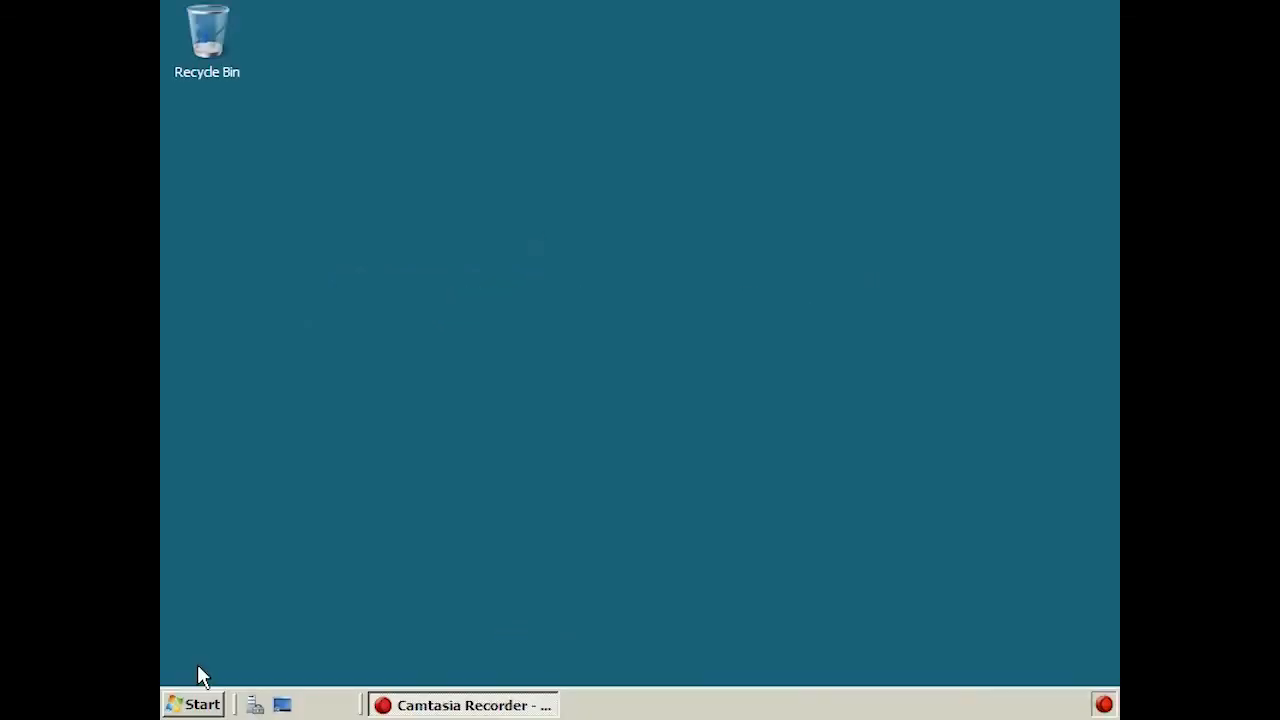
- Launch Hyper-V Manager from Administrative Tools and select the APP1 server
left_click(197, 705)
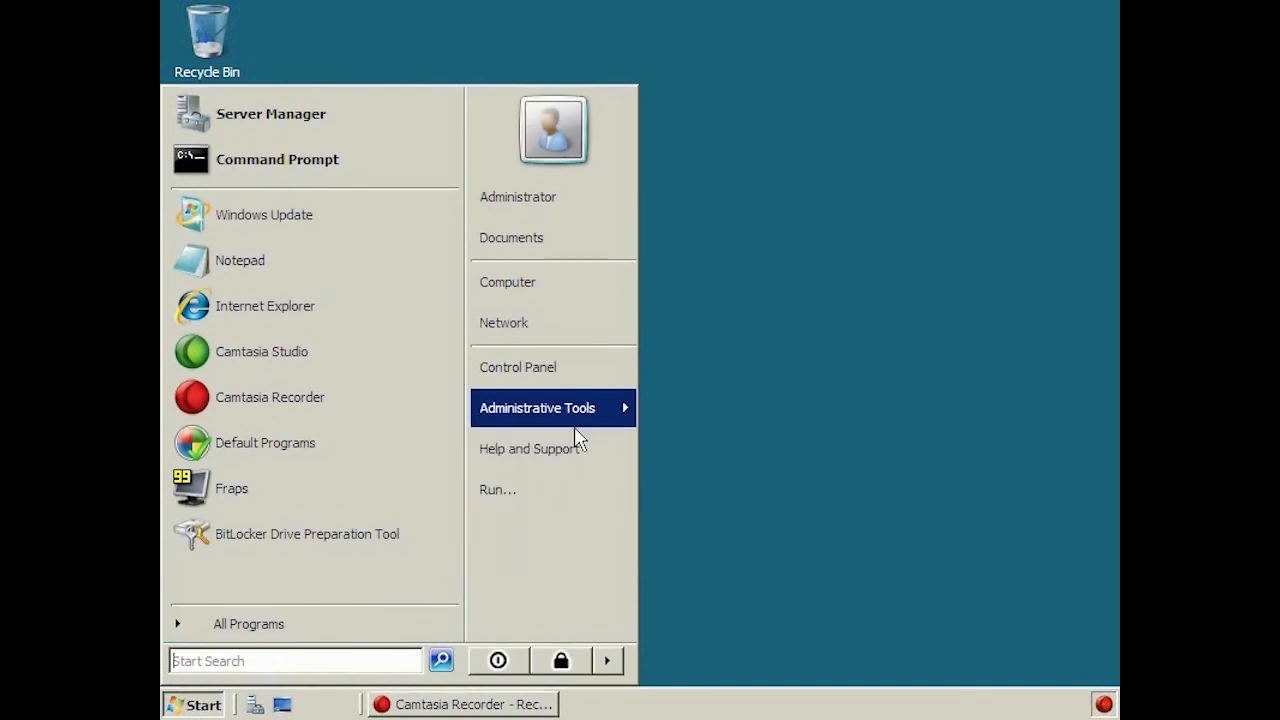
mouse_move(577, 432)
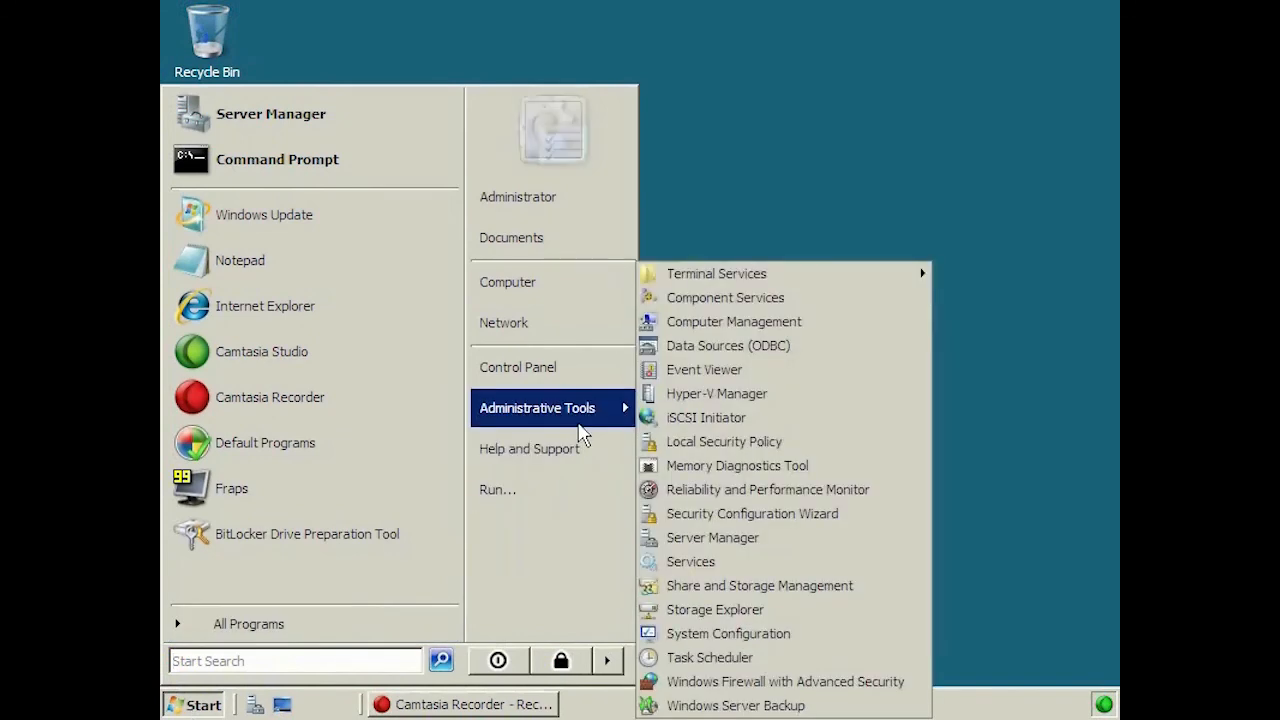
left_click(885, 402)
left_click(235, 137)
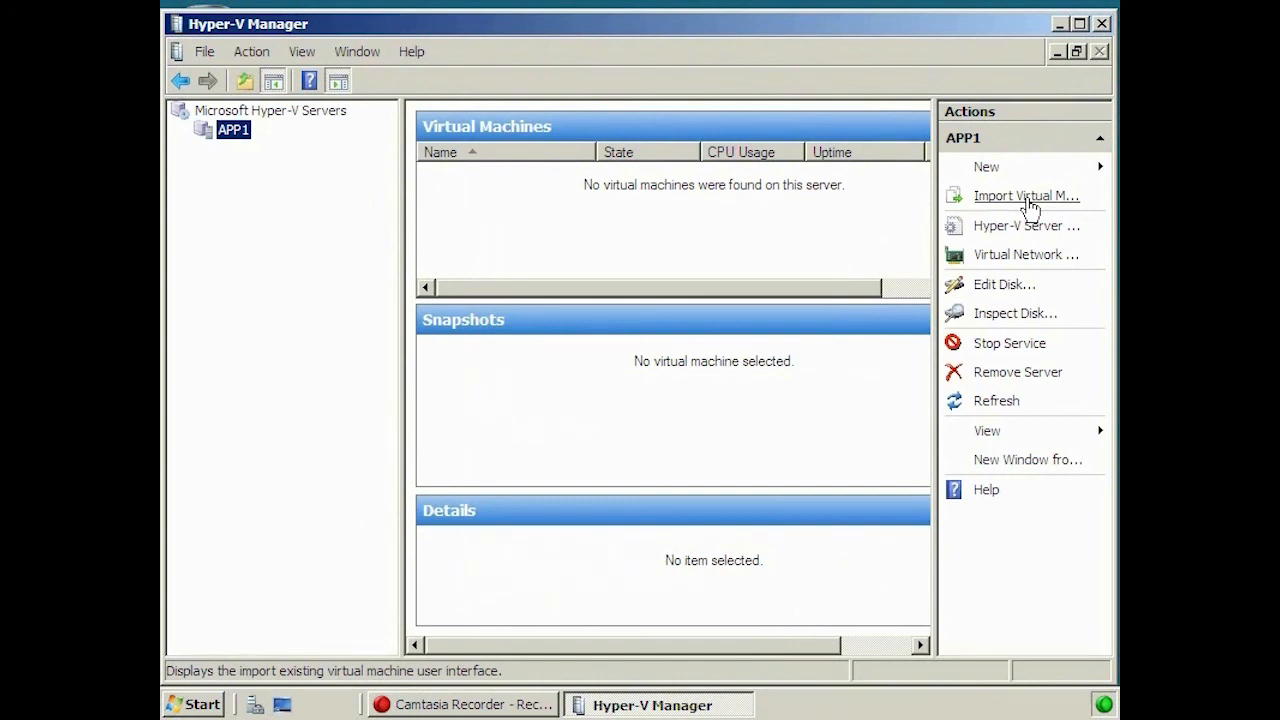
left_click(1057, 170)
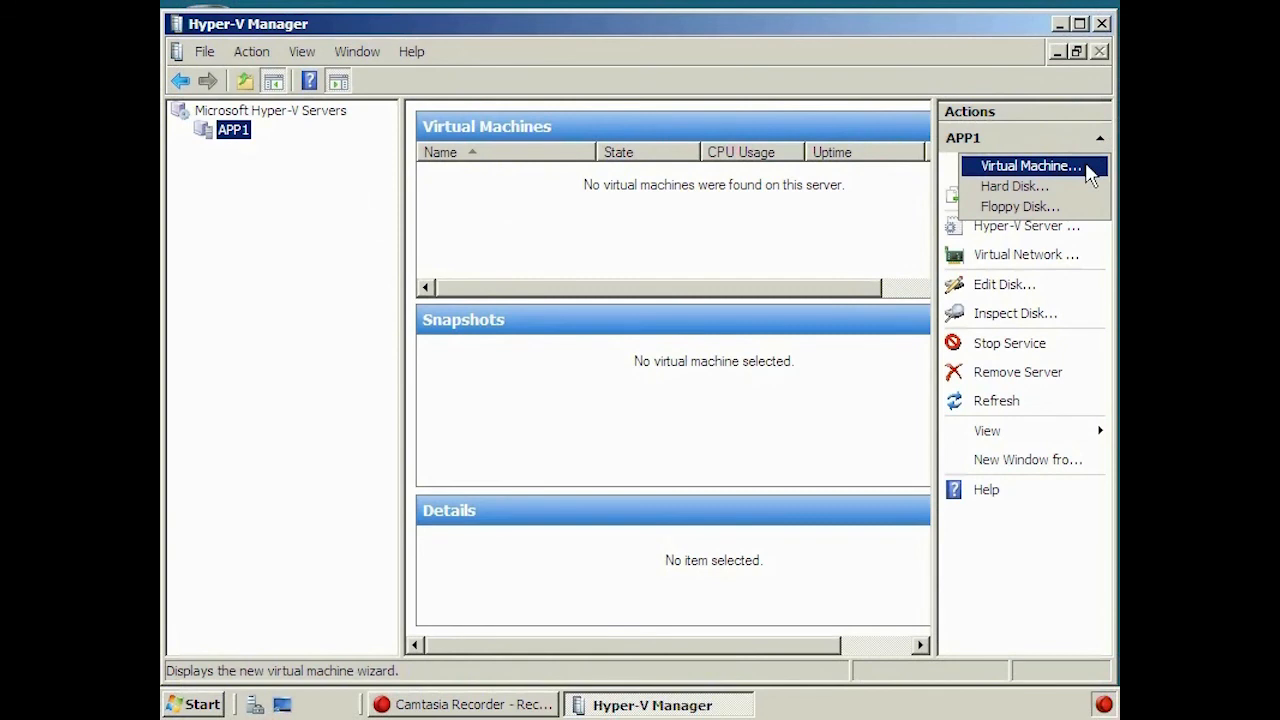
- Start a new virtual machine named App2, keeping 512 MB memory, on the NVIDIA nForce virtual network
left_click(1087, 167)
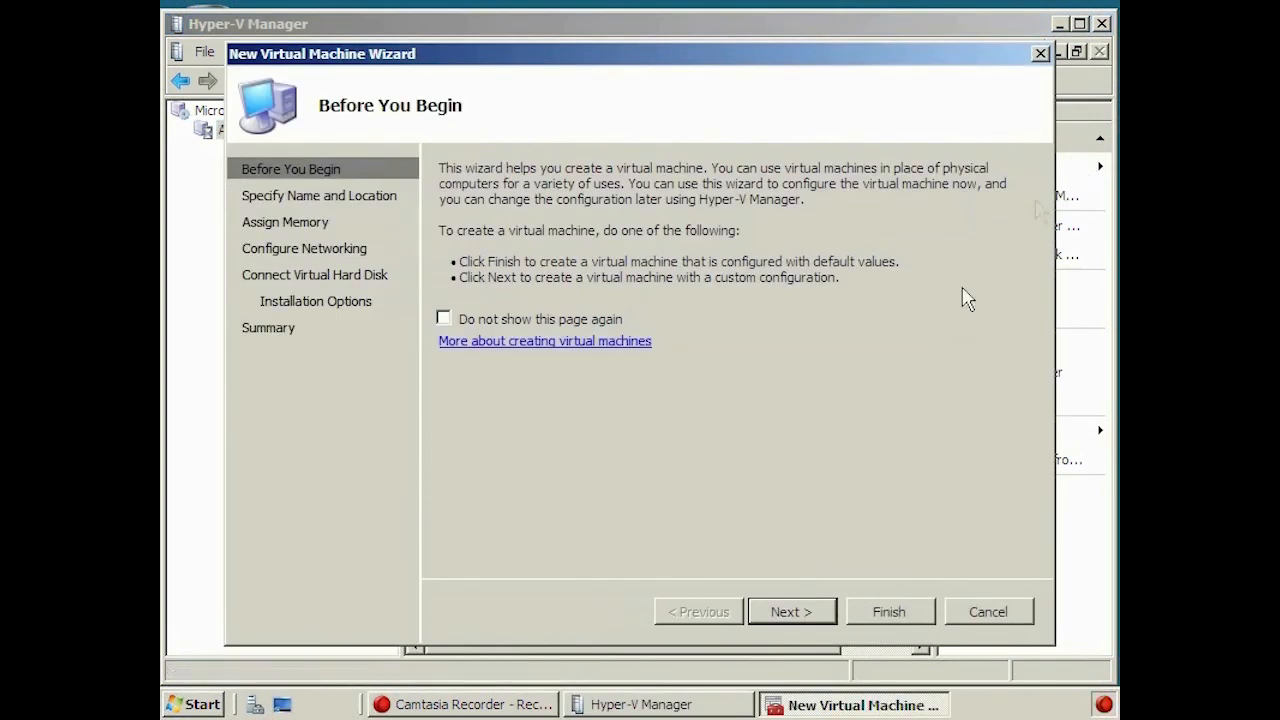
left_click(816, 611)
type("App2")
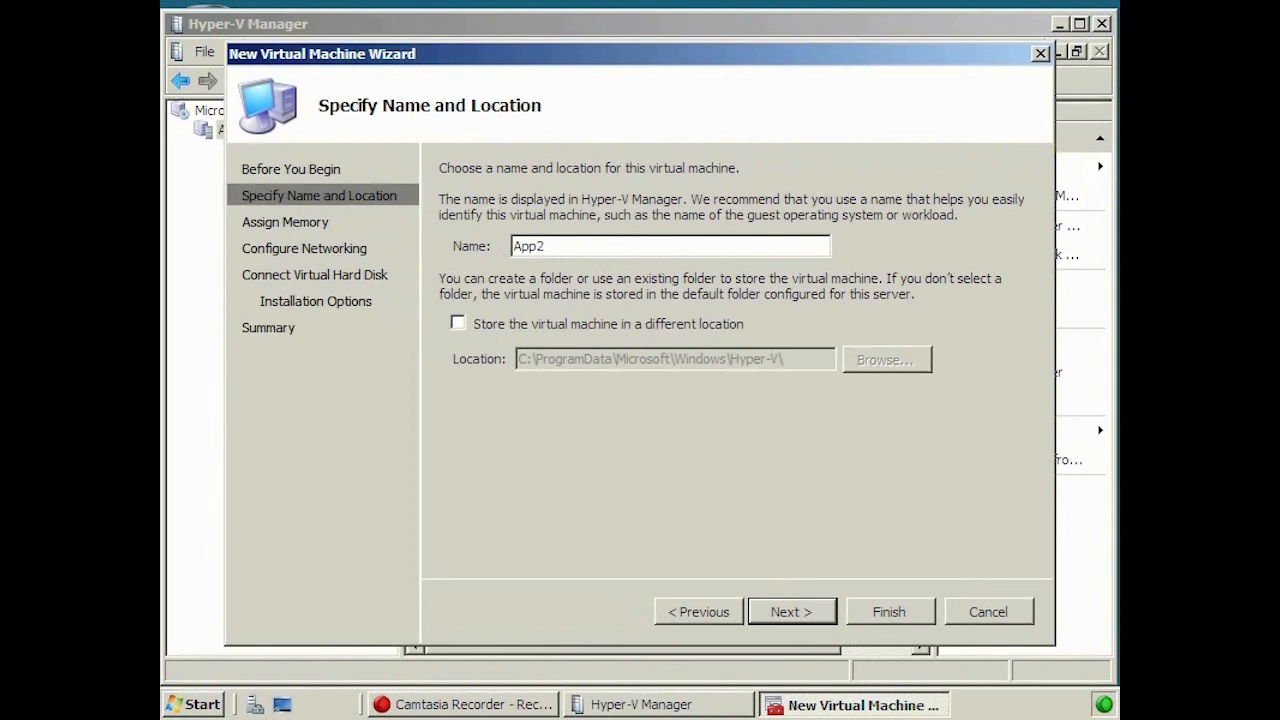
left_click(822, 615)
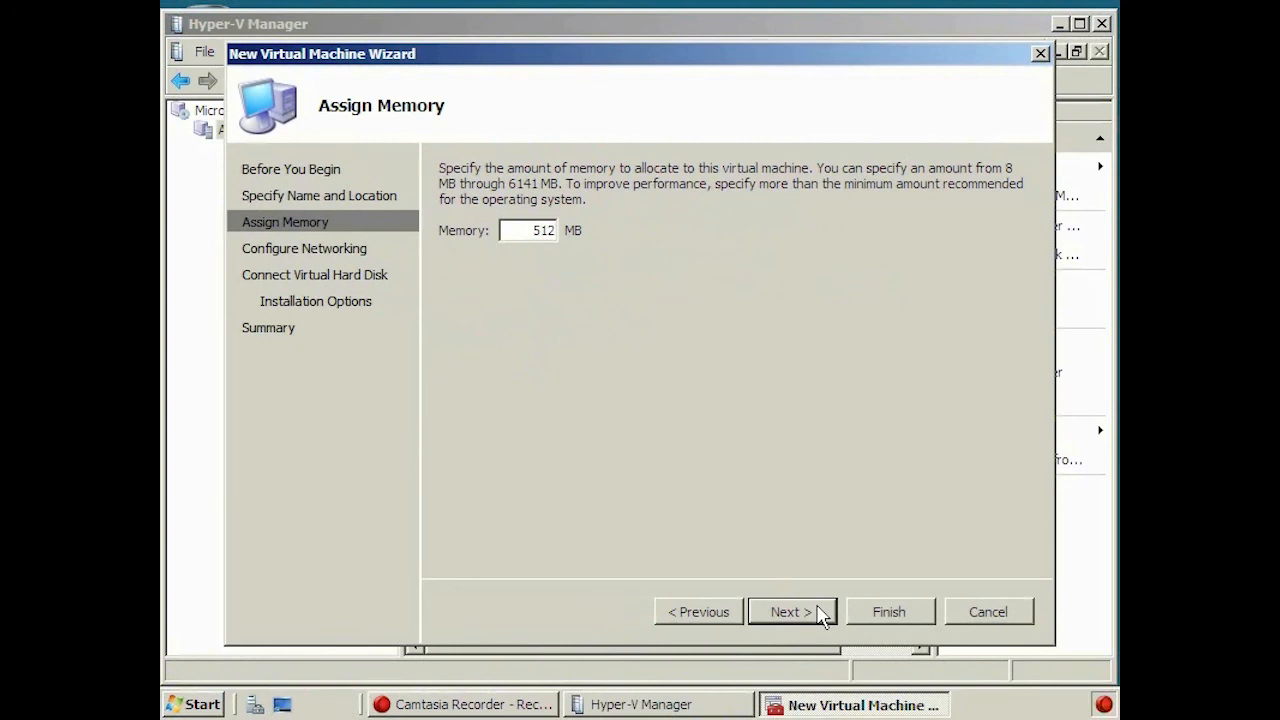
left_click(822, 615)
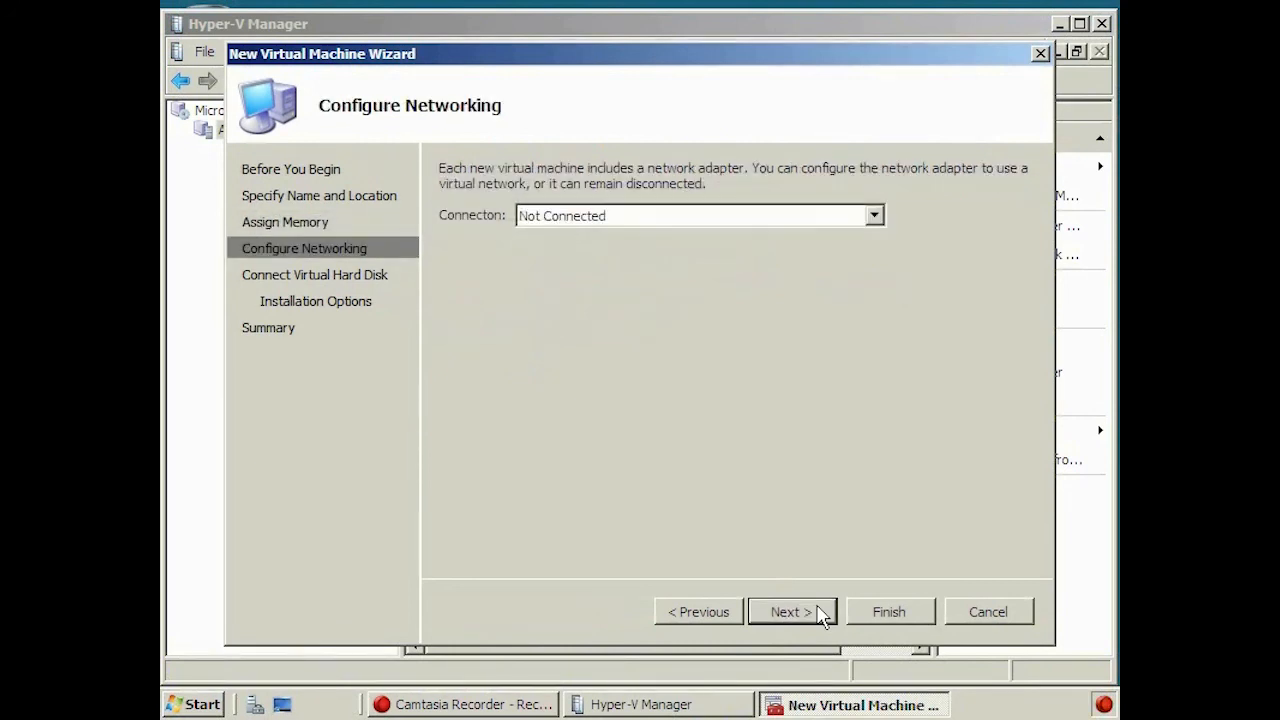
left_click(875, 215)
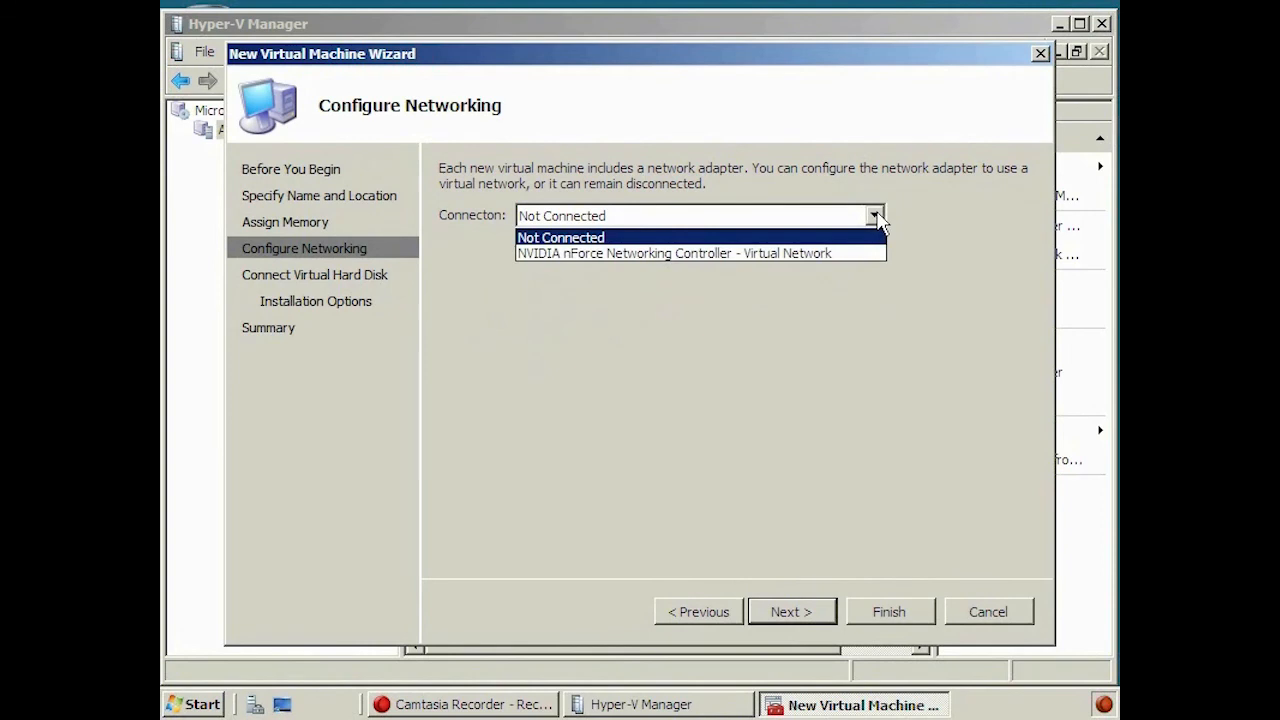
left_click(795, 254)
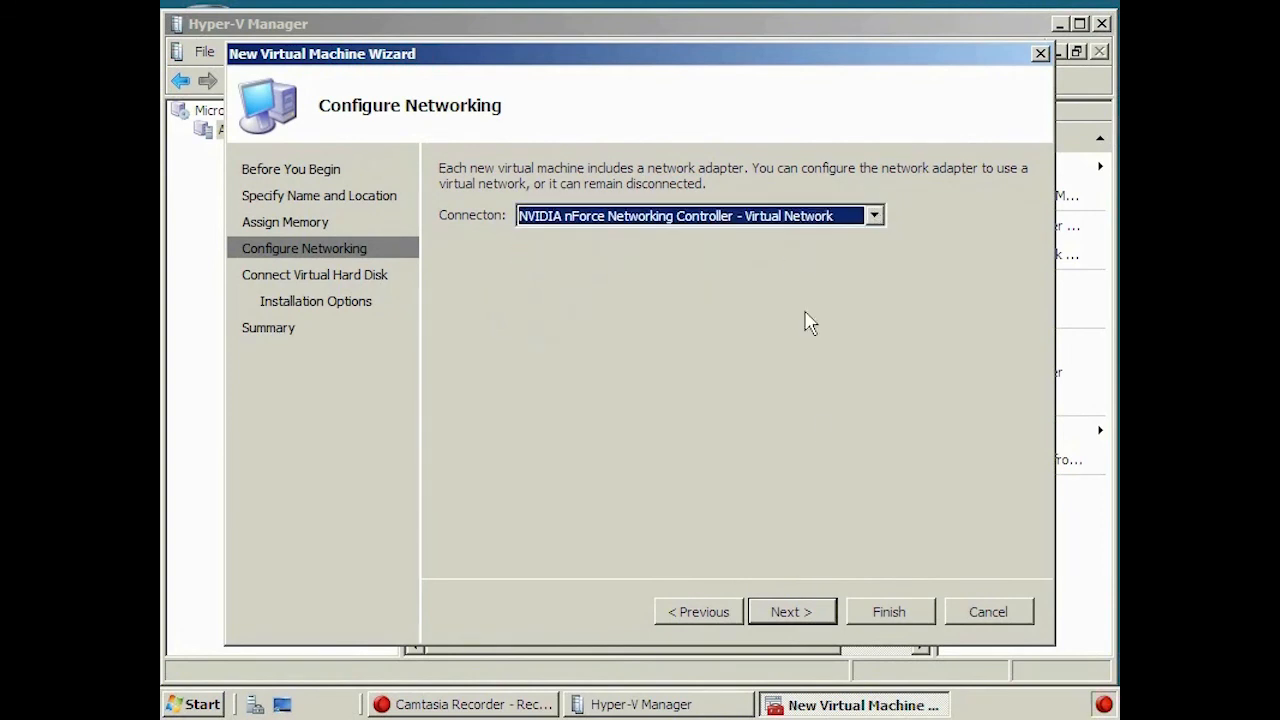
- Keep the new 127 GB App2.vhd disk, leave OS installation for later, and finish
left_click(829, 612)
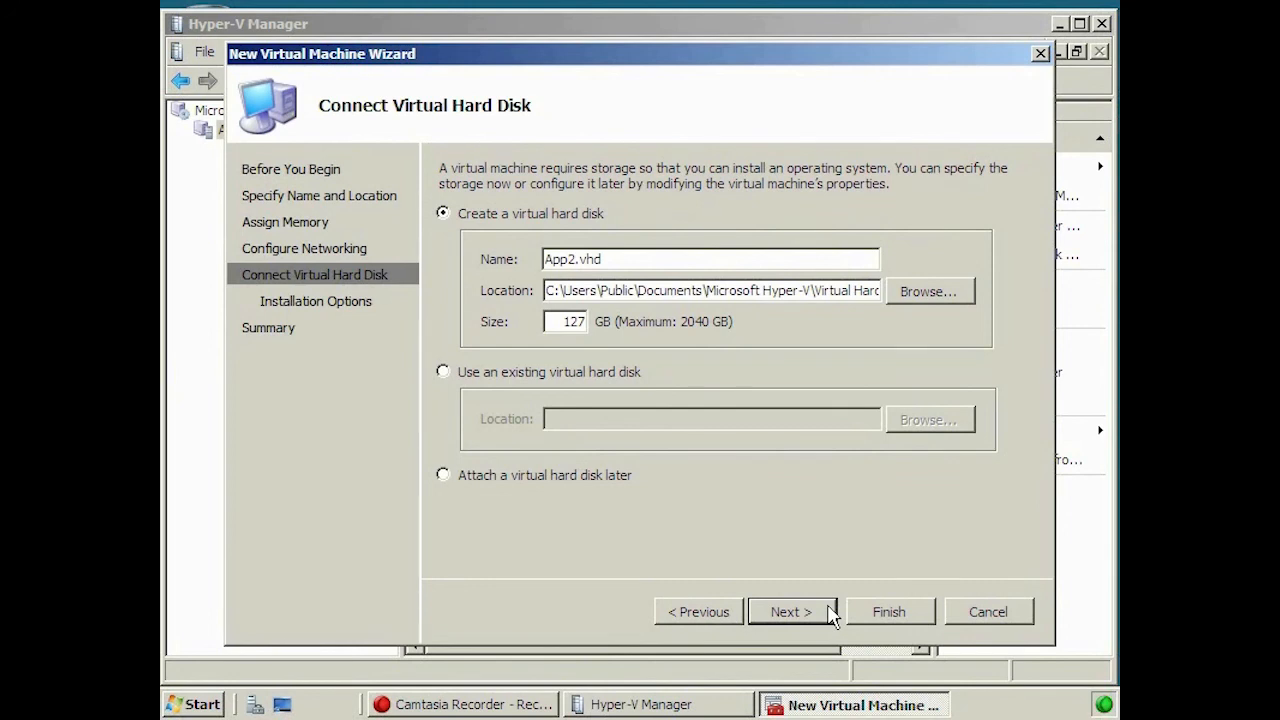
left_click(830, 615)
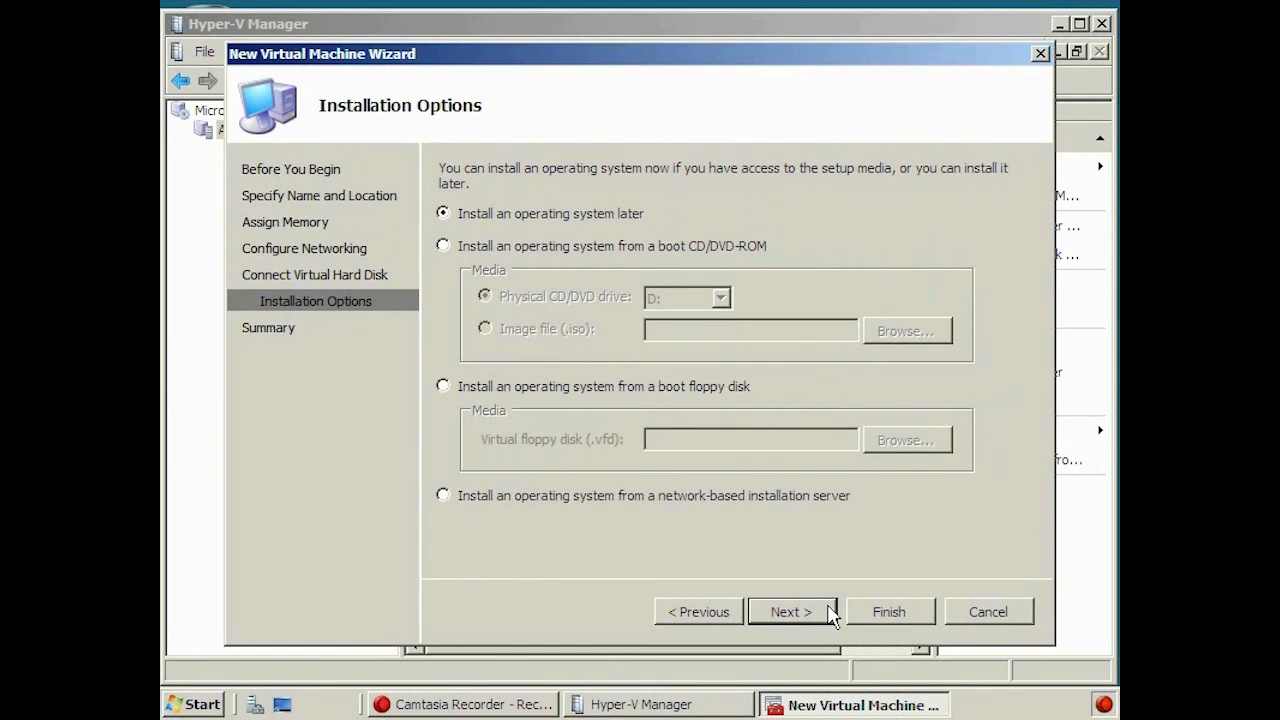
left_click(829, 614)
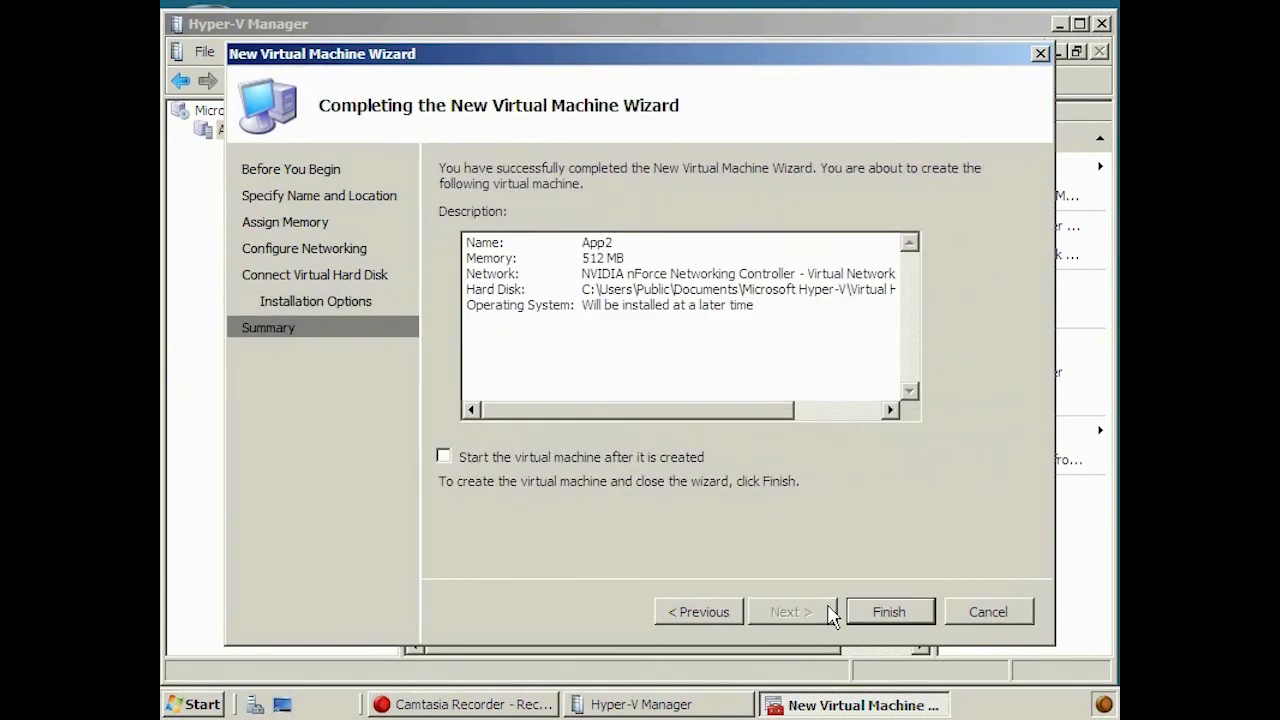
left_click(932, 610)
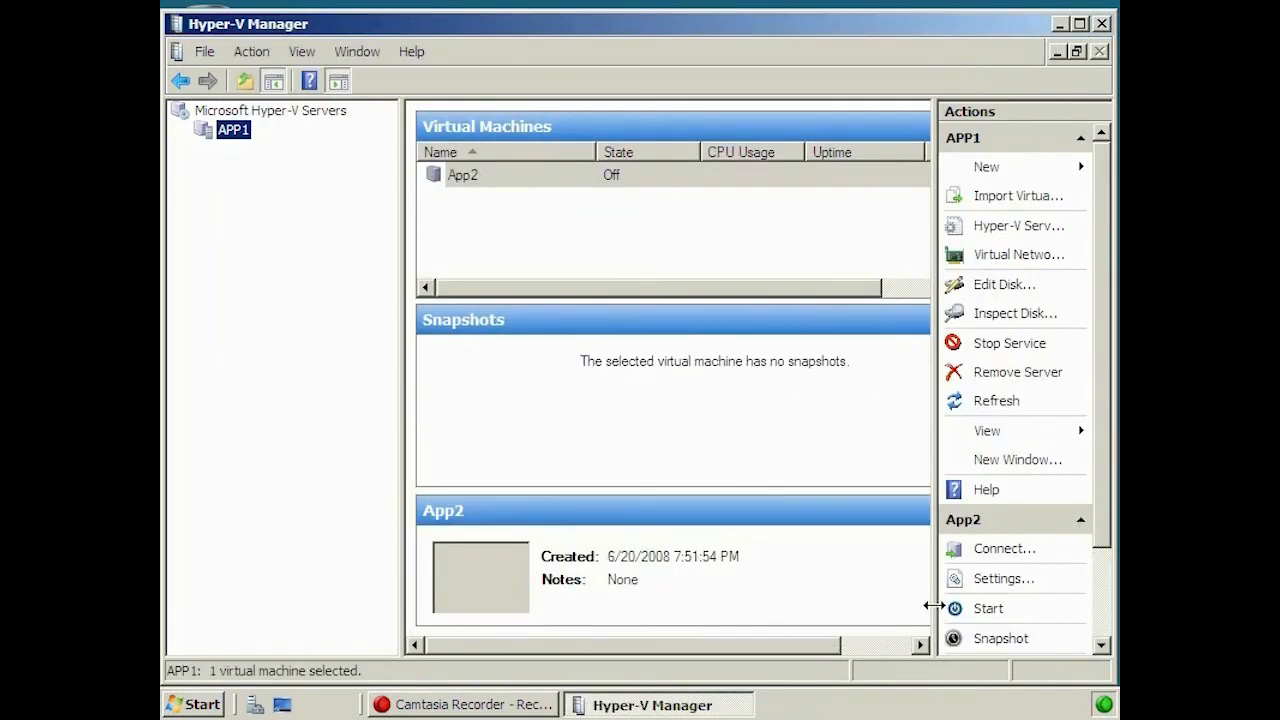
- Open App2's settings and review its BIOS startup order, memory, and processor
left_click(468, 184)
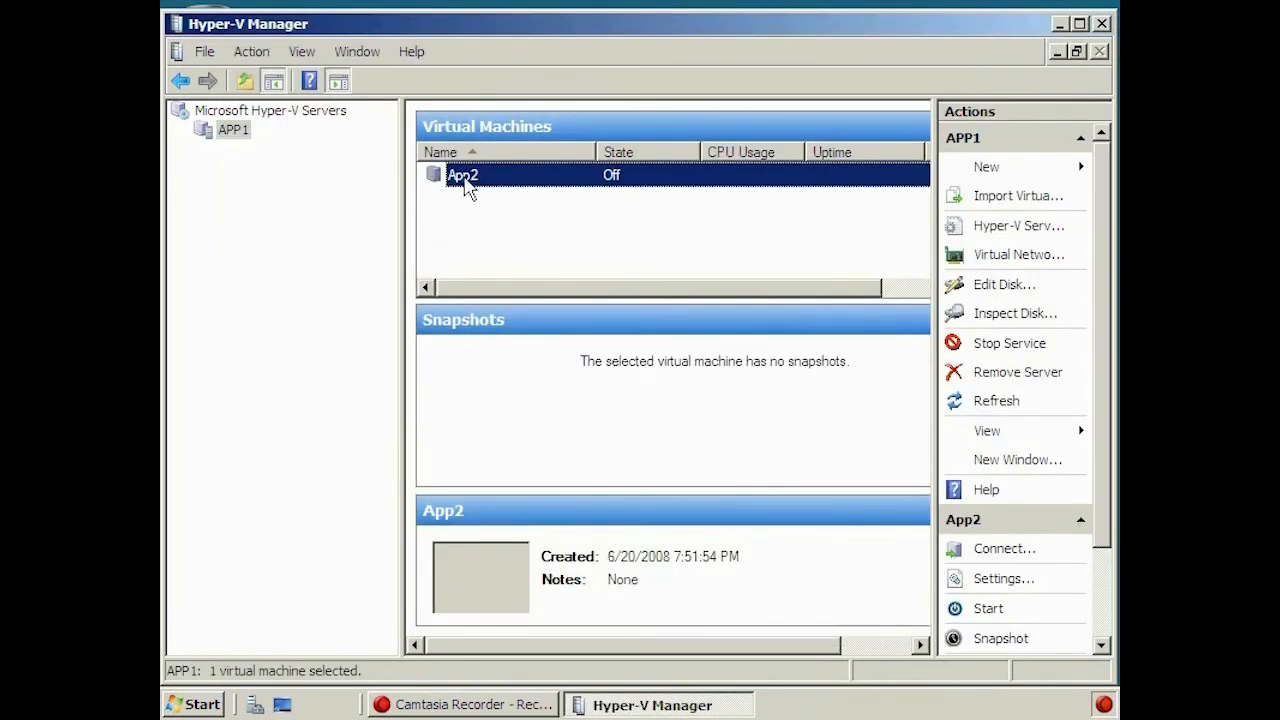
right_click(466, 180)
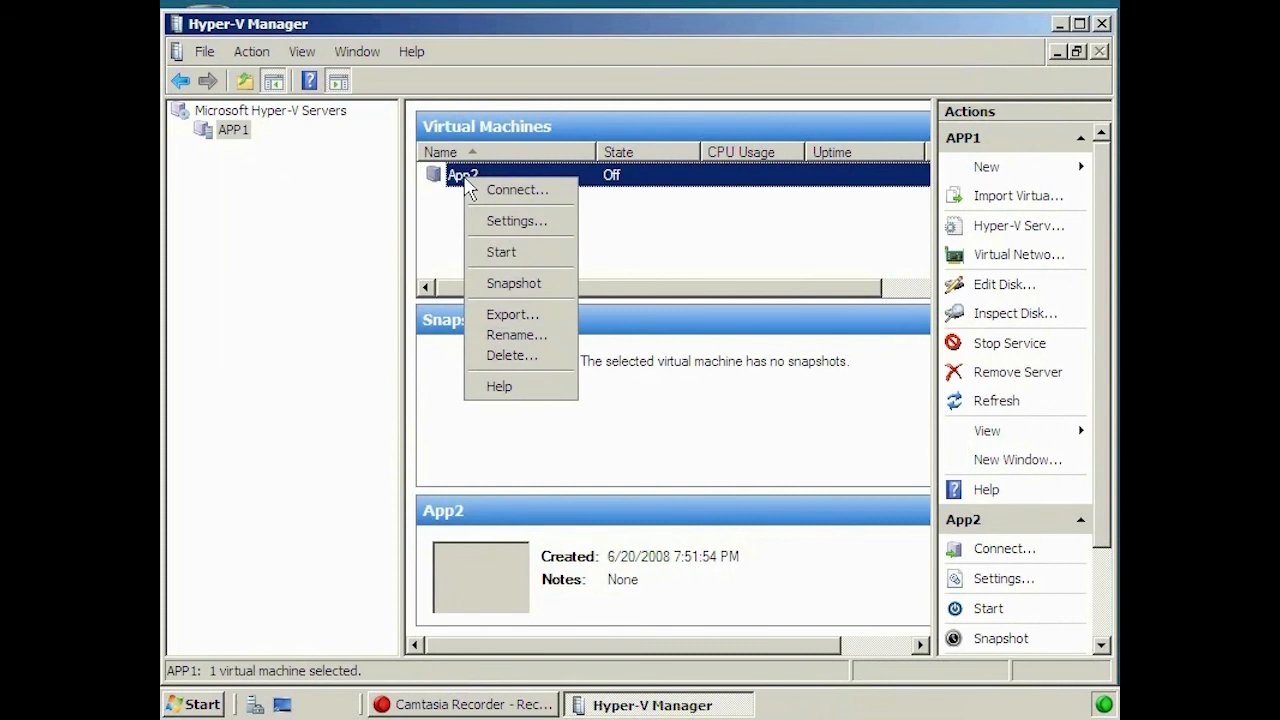
left_click(568, 220)
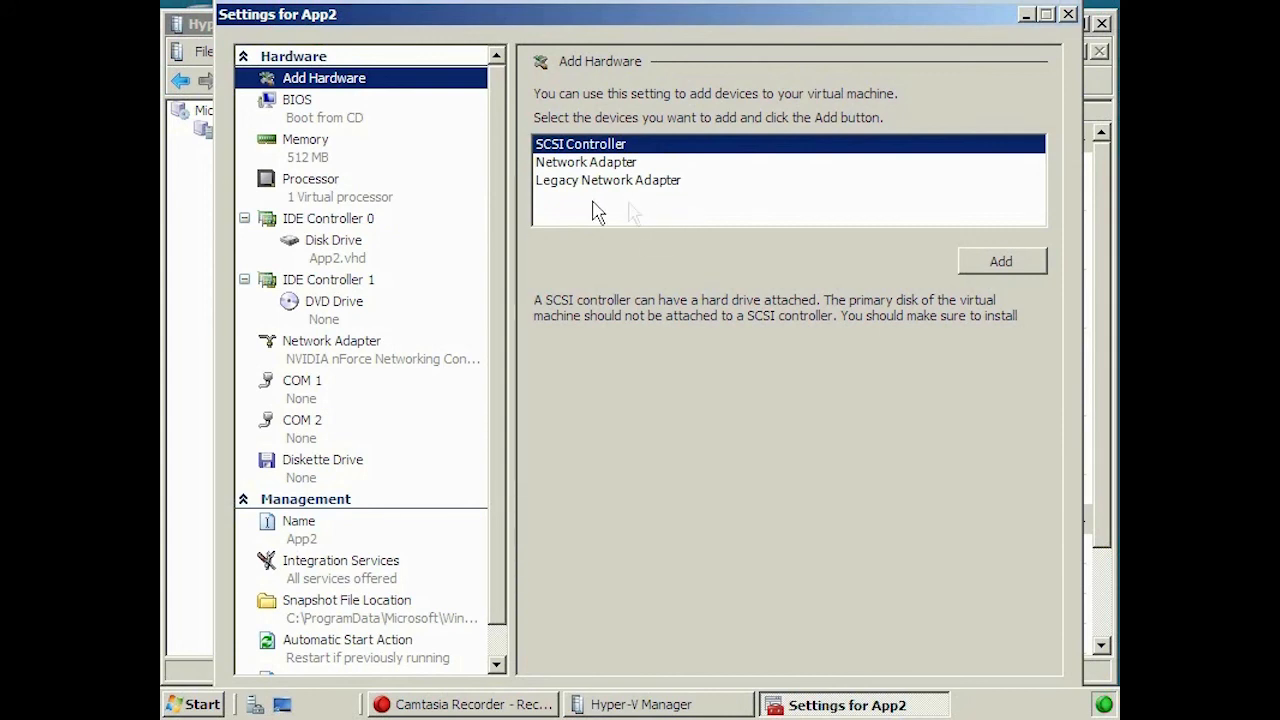
left_click(322, 118)
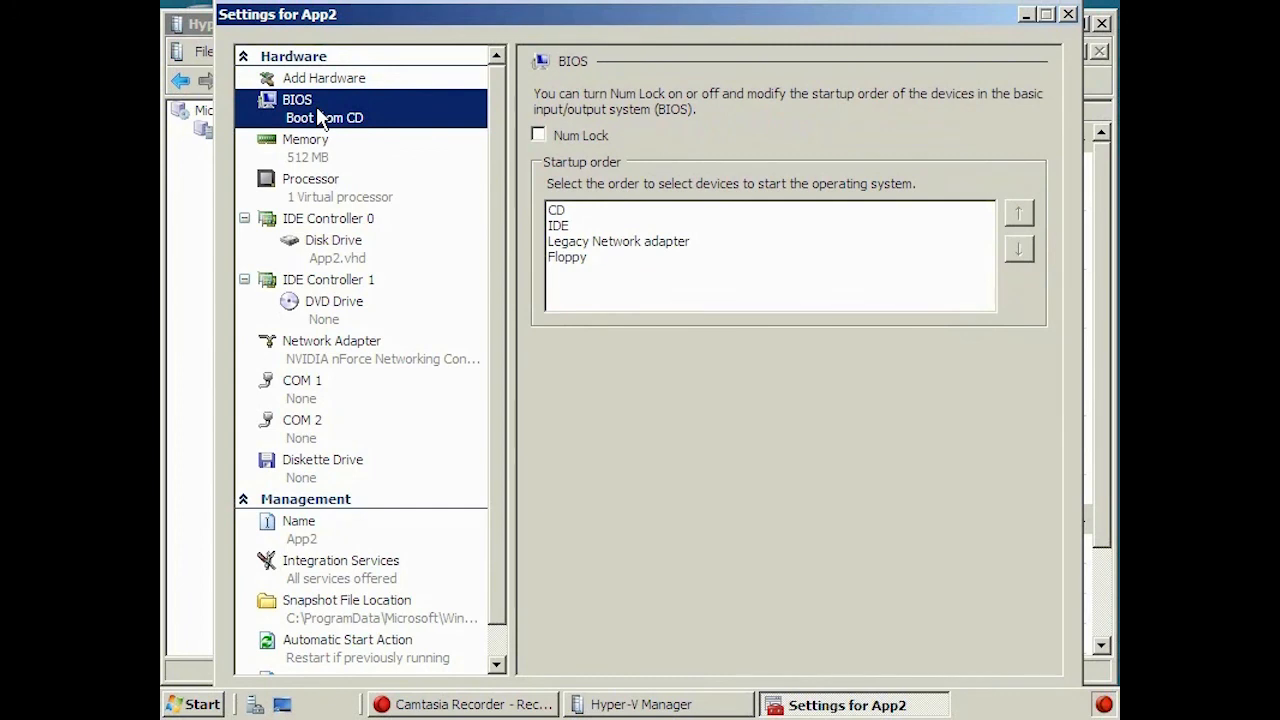
left_click(370, 163)
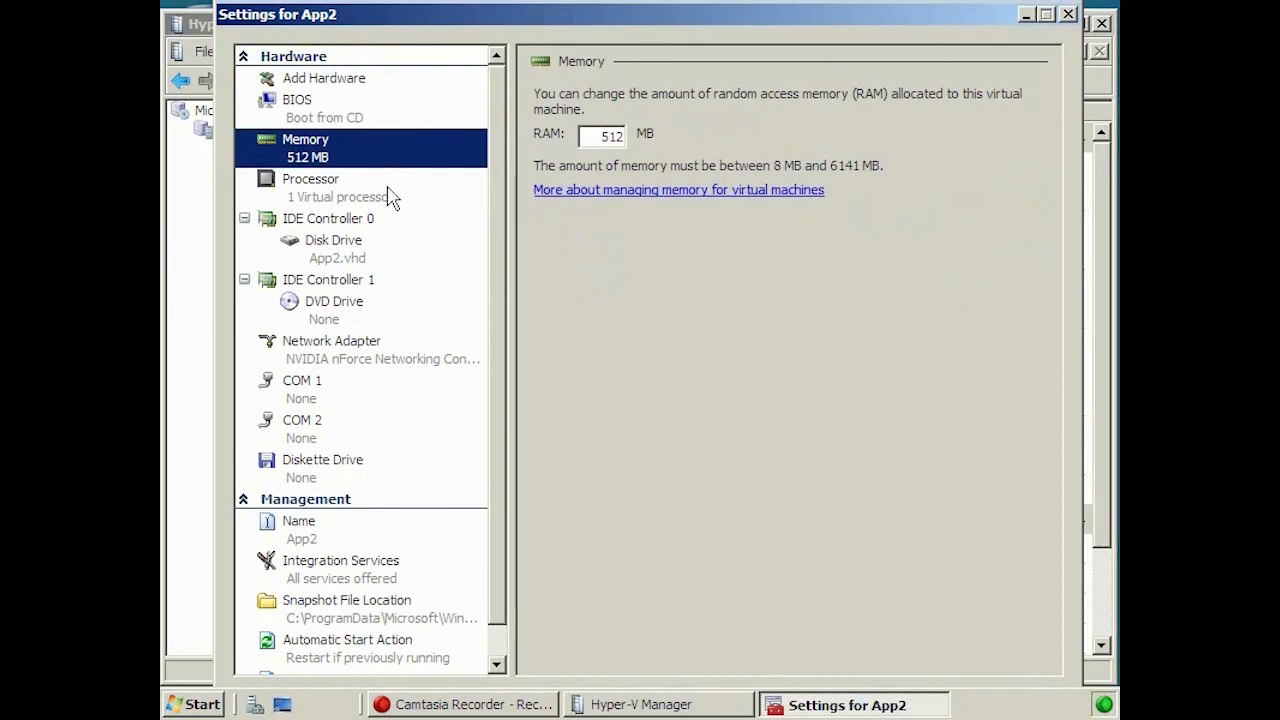
left_click(390, 196)
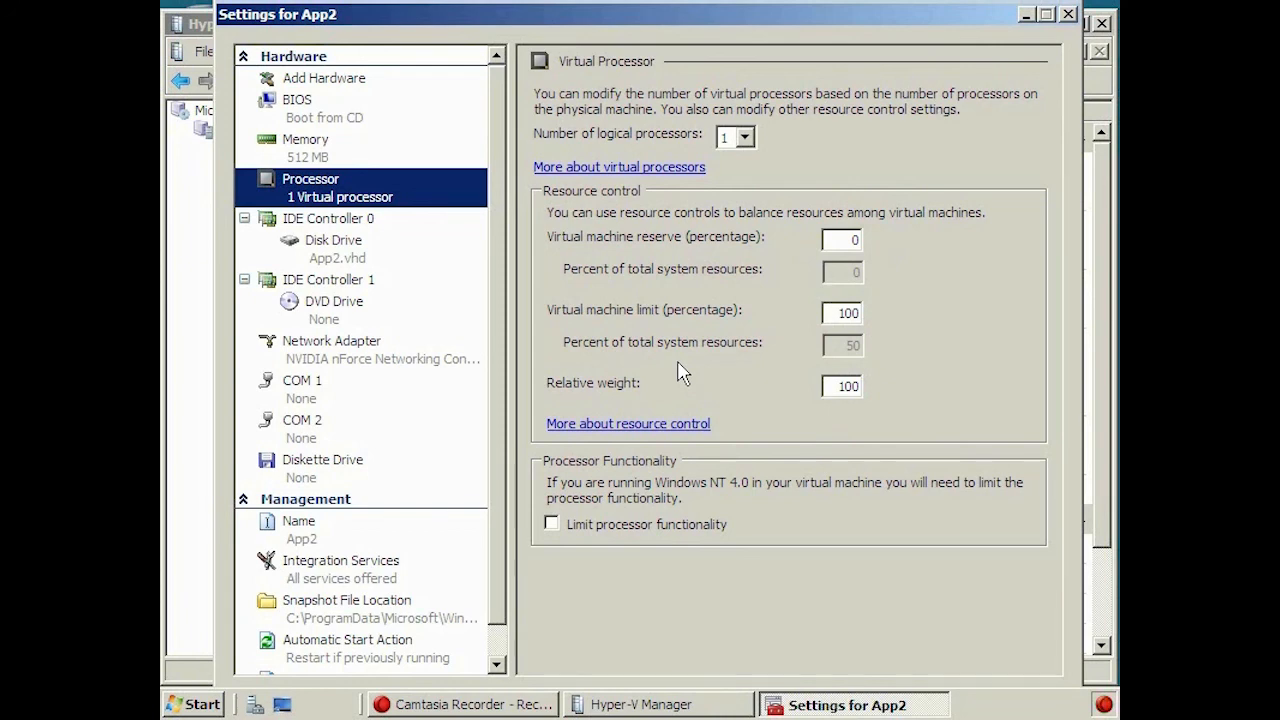
- Review the disk drive's controller and location 0, then the NVIDIA network adapter
left_click(333, 243)
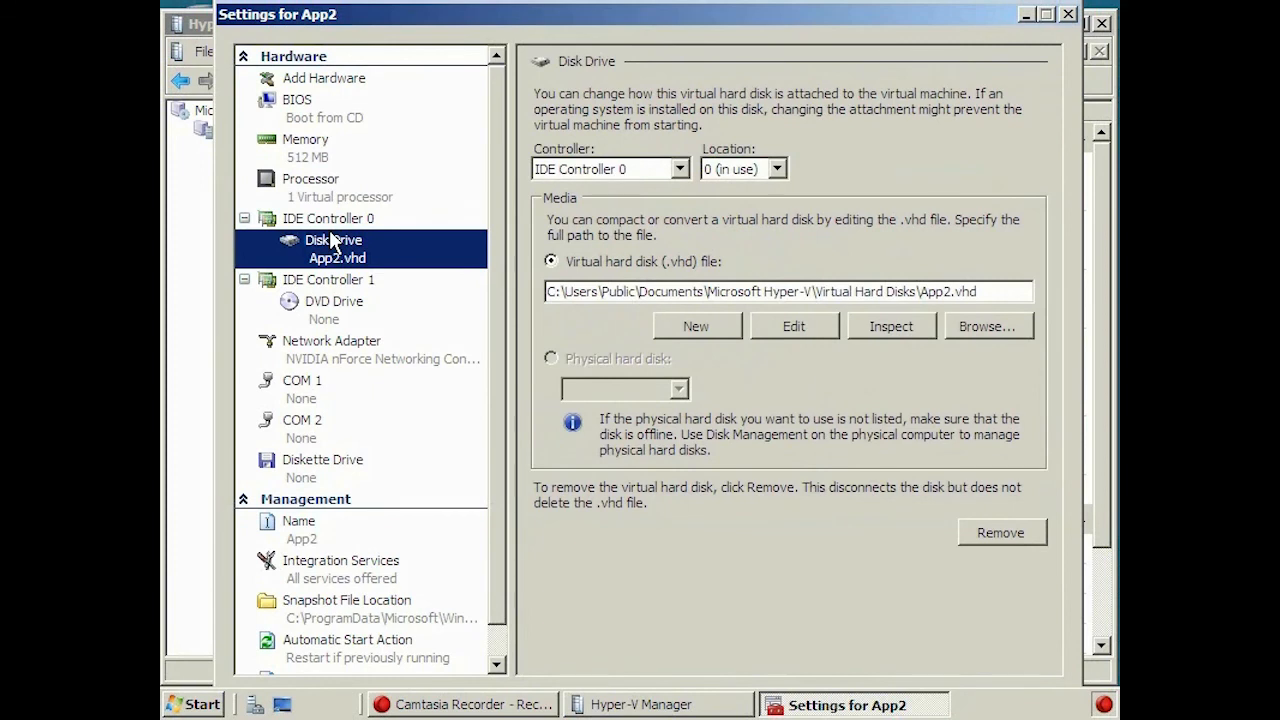
left_click(682, 170)
left_click(680, 170)
left_click(777, 170)
left_click(777, 170)
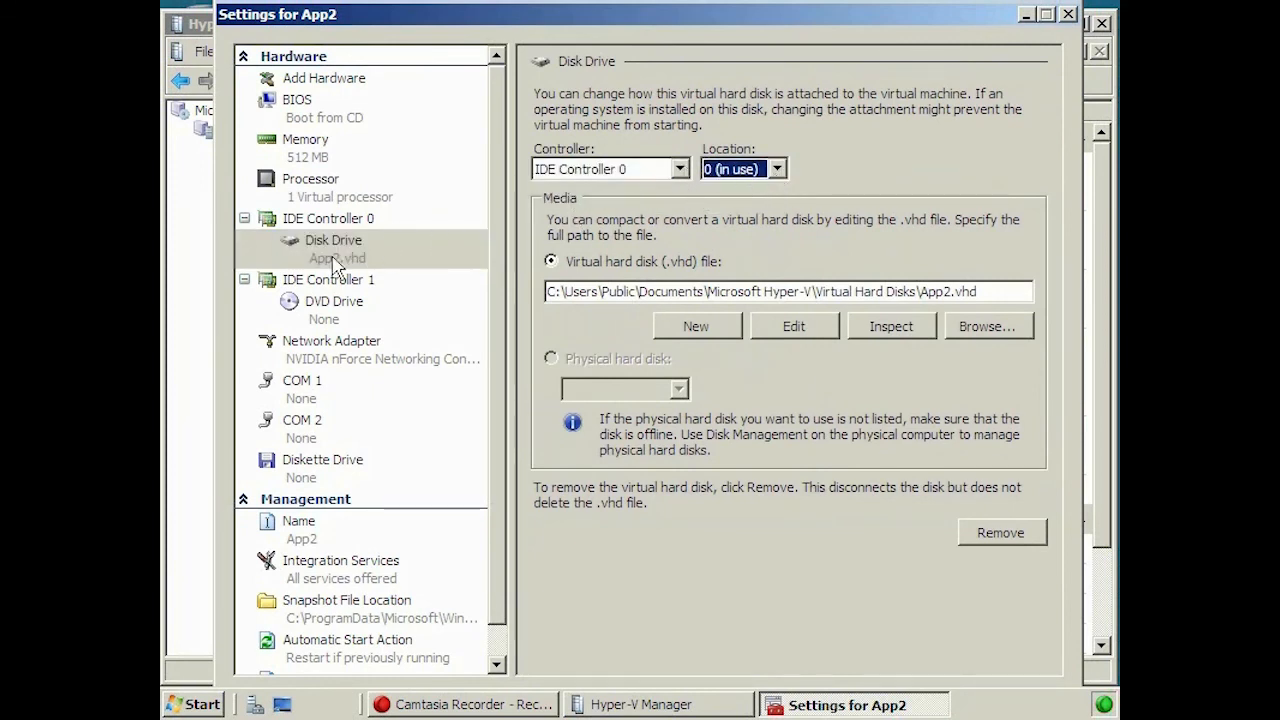
left_click(362, 357)
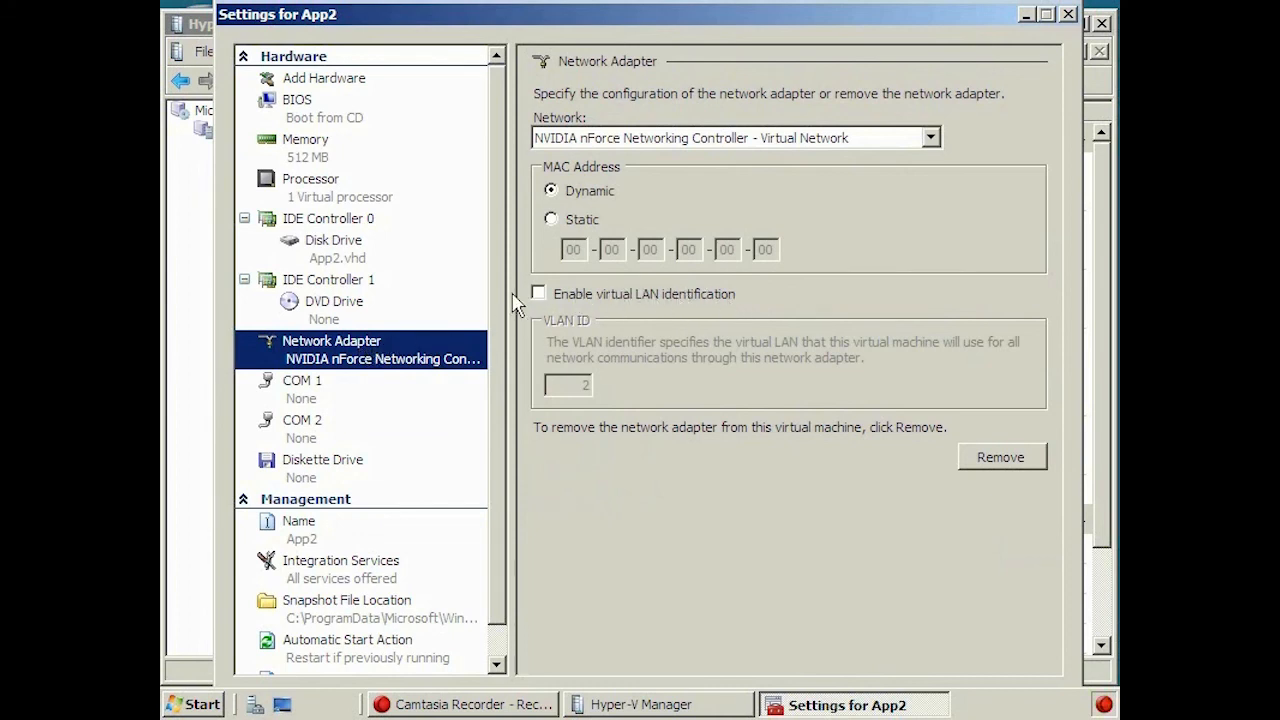
scroll(500, 420, "down", 2)
- Review App2's Name, Integration Services, Automatic Start and Stop Actions, then close Settings
left_click(337, 500)
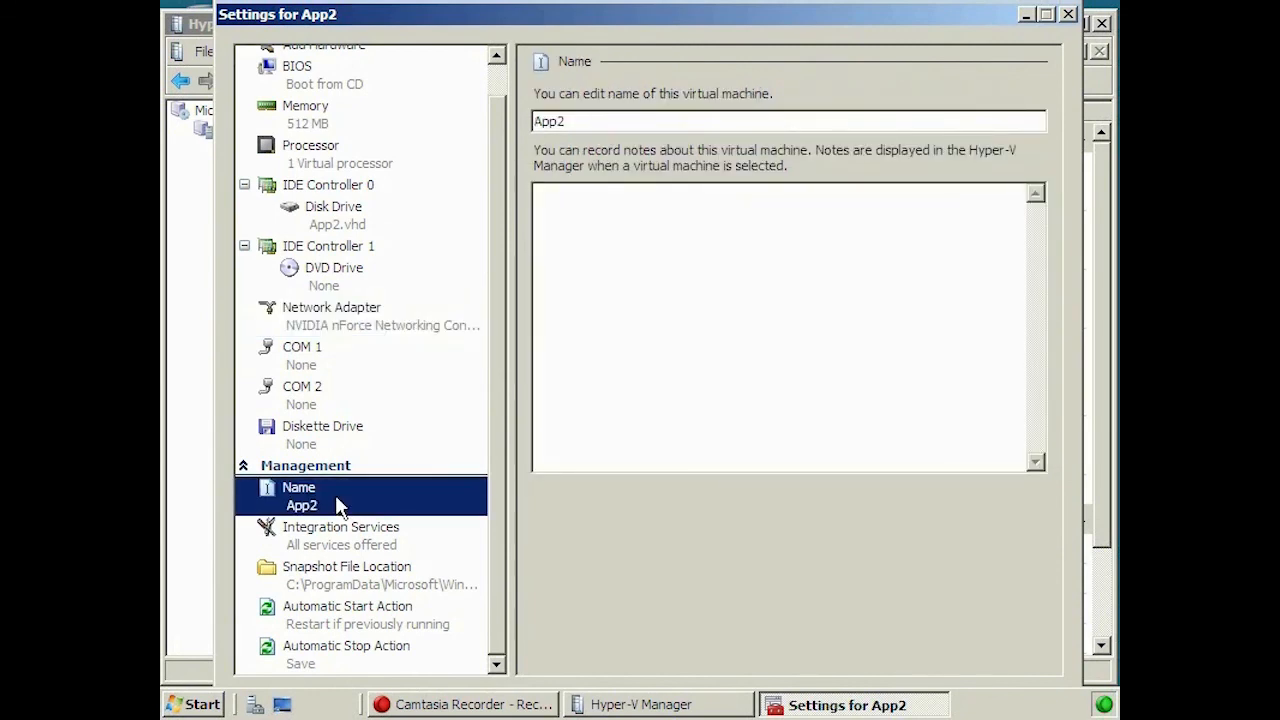
left_click(383, 533)
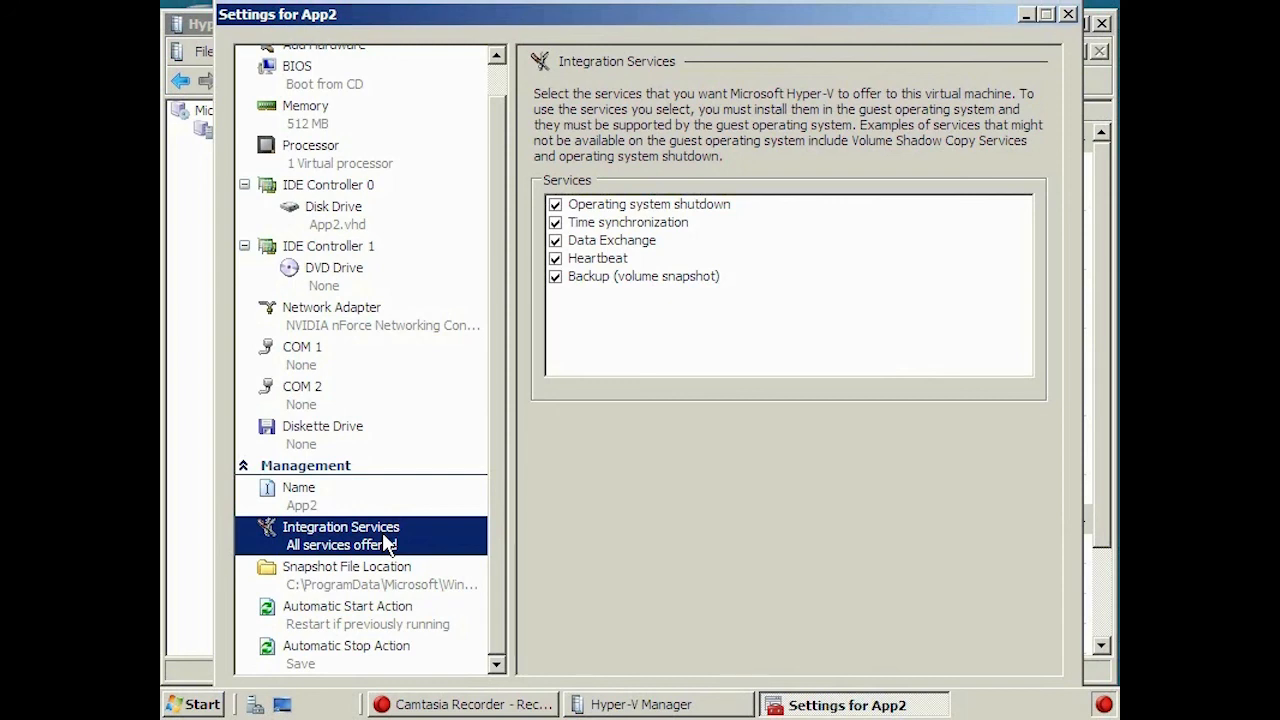
left_click(400, 624)
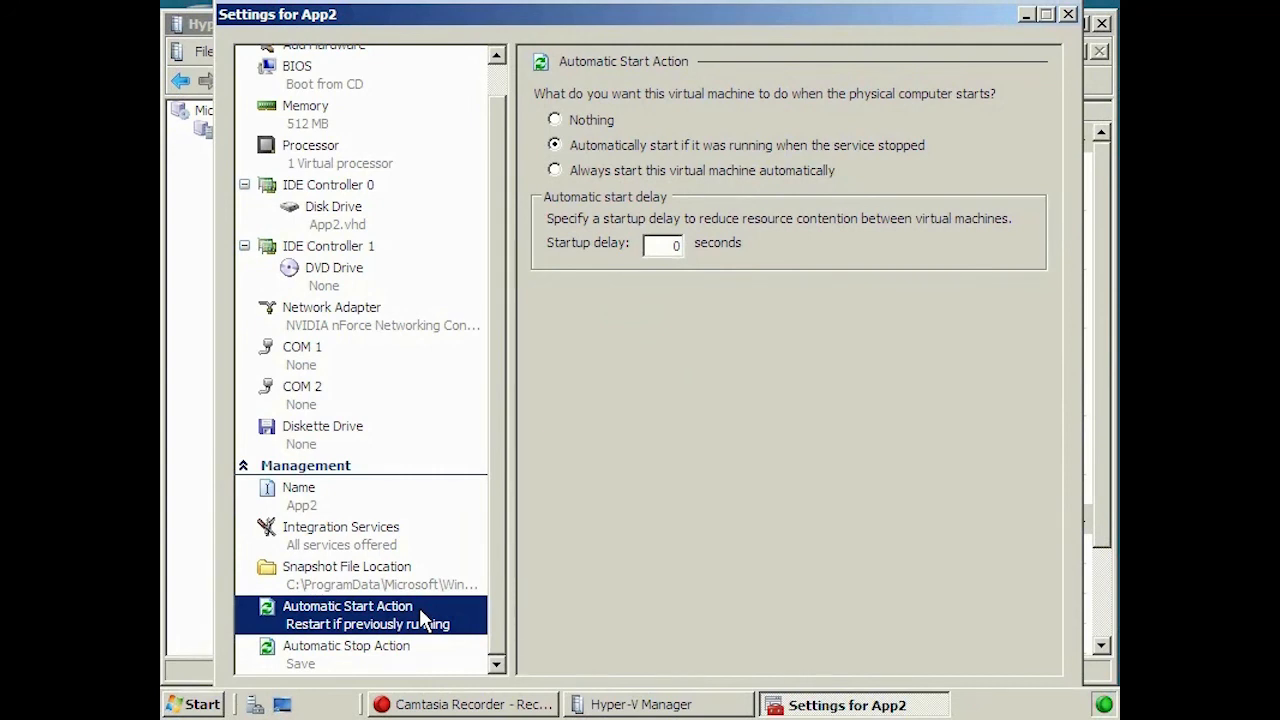
left_click(405, 655)
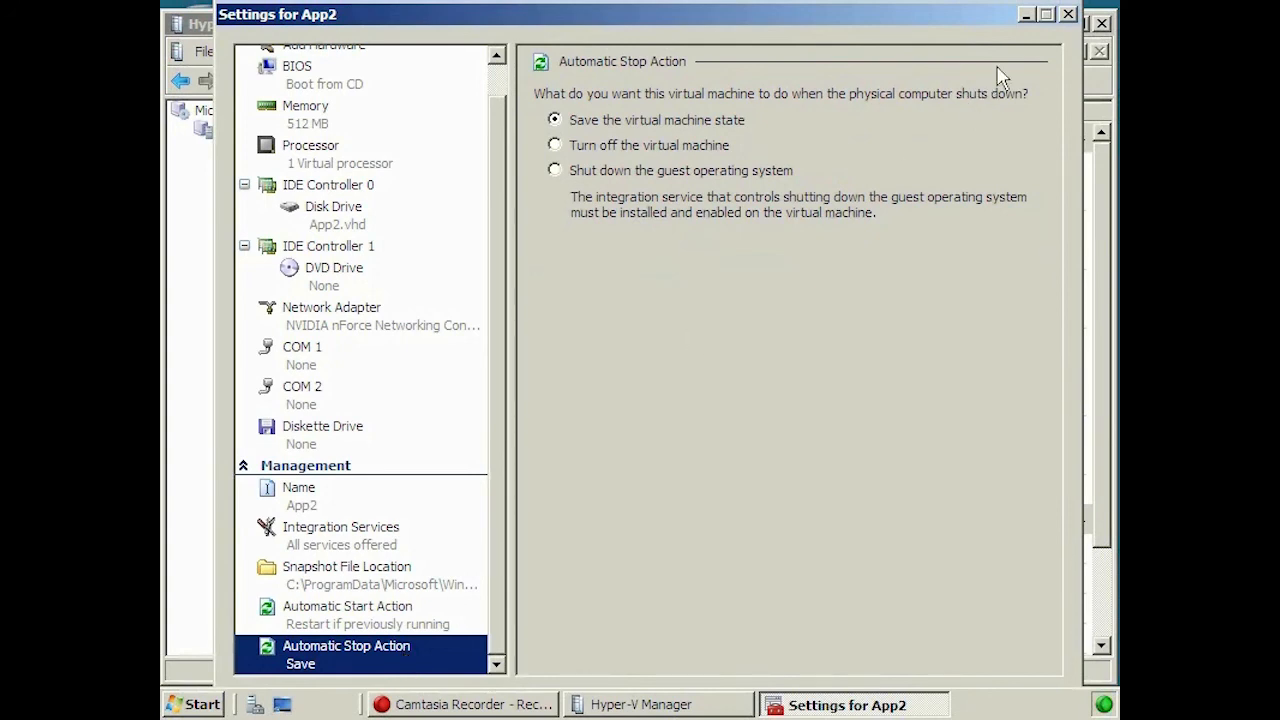
left_click(1068, 15)
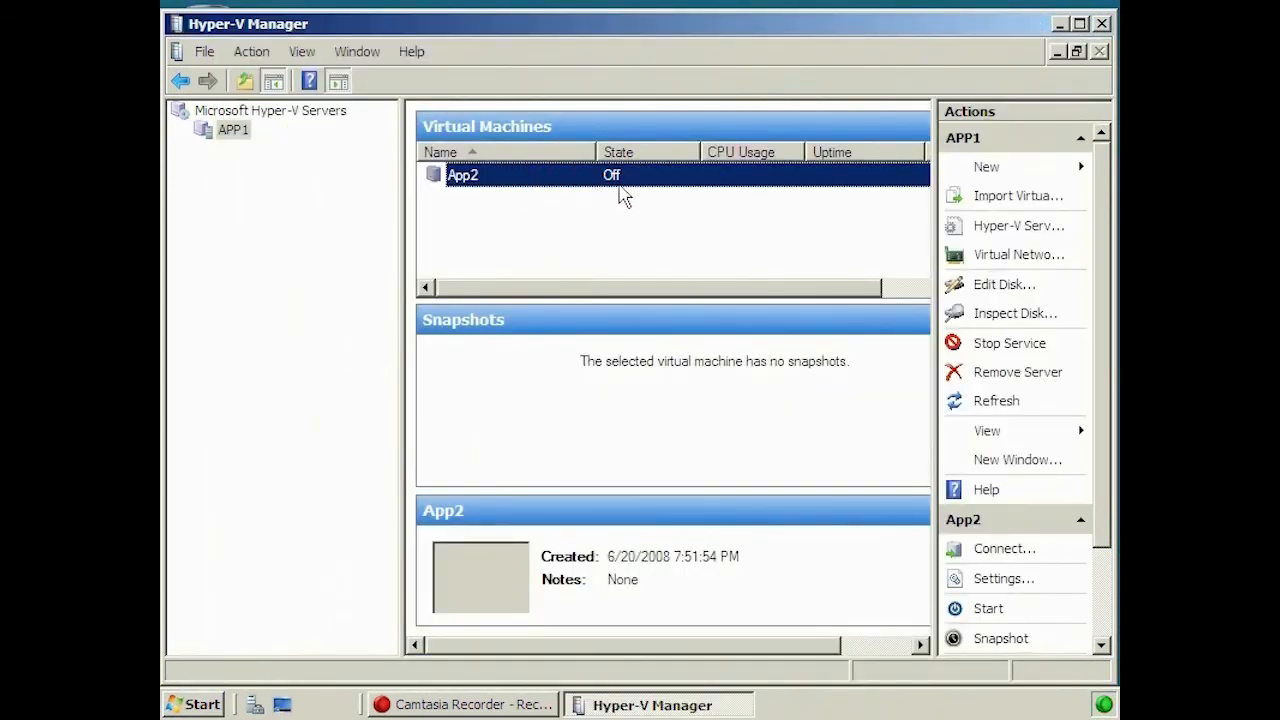
- Take a snapshot of App2, then bring up its context menu again to connect
right_click(457, 177)
left_click(540, 285)
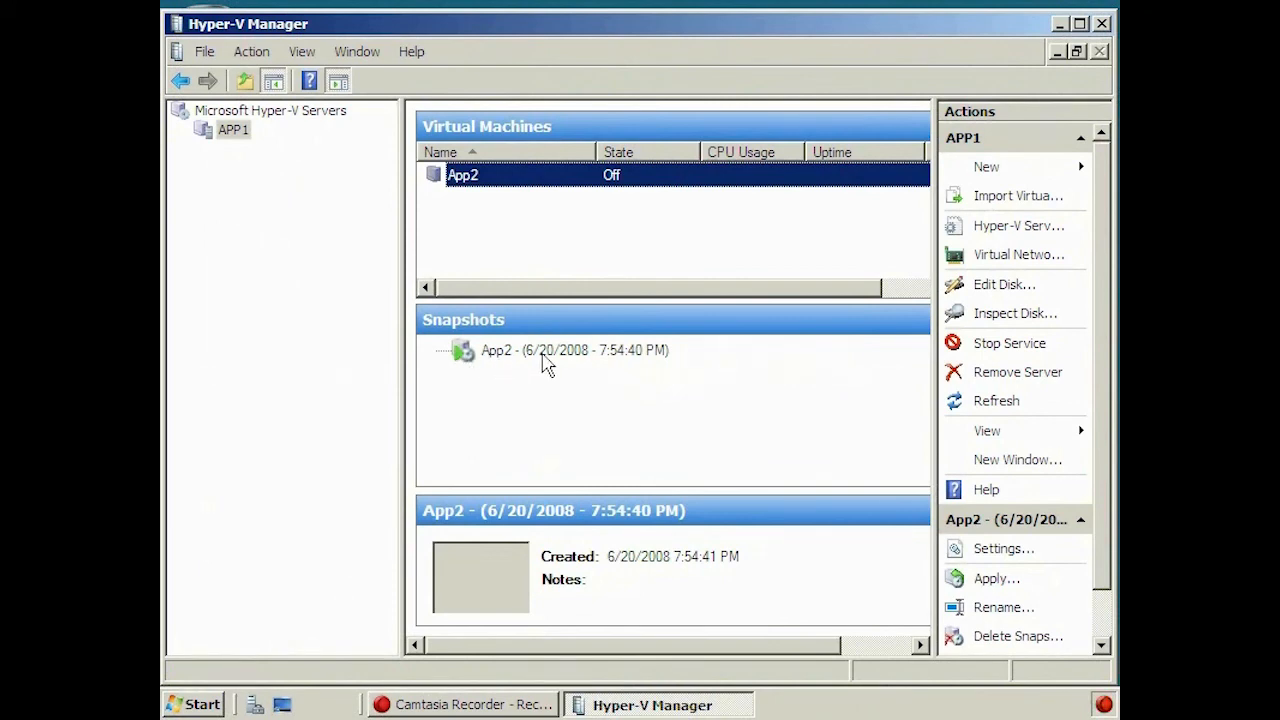
right_click(487, 177)
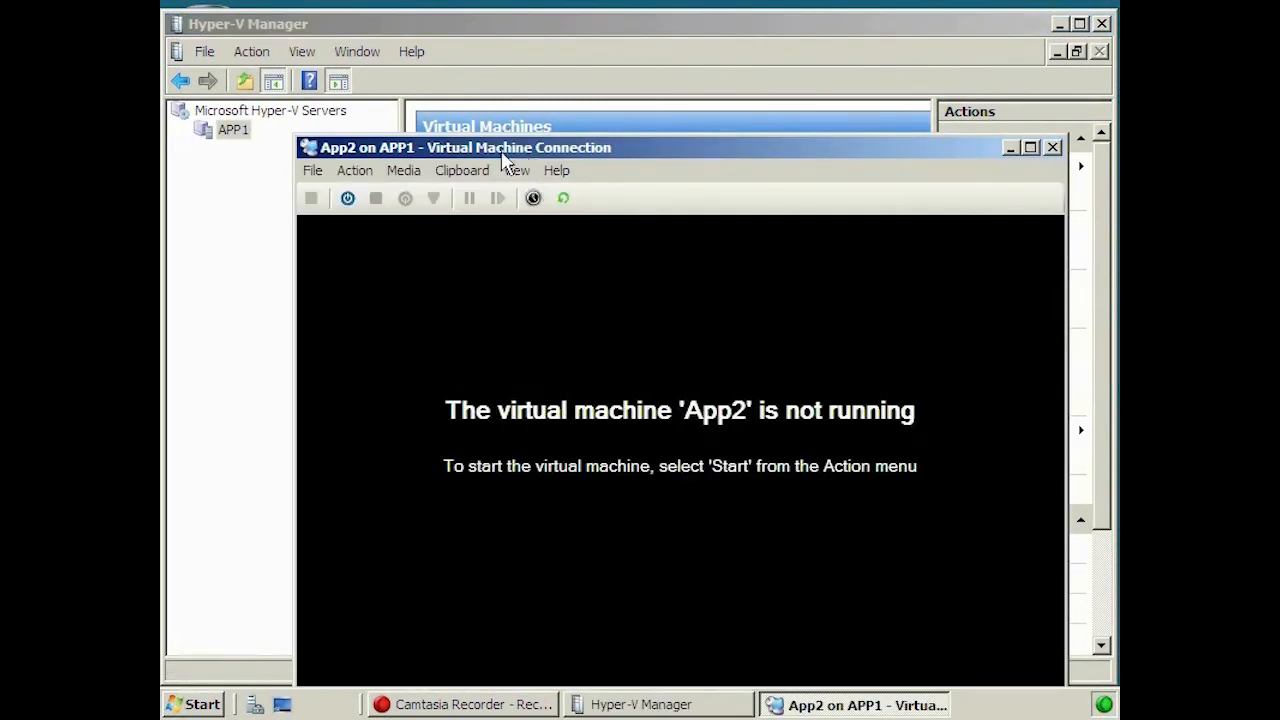
- Start App2 from VM Connection, then take a second snapshot of it while running (7:55:13 PM)
left_click(356, 172)
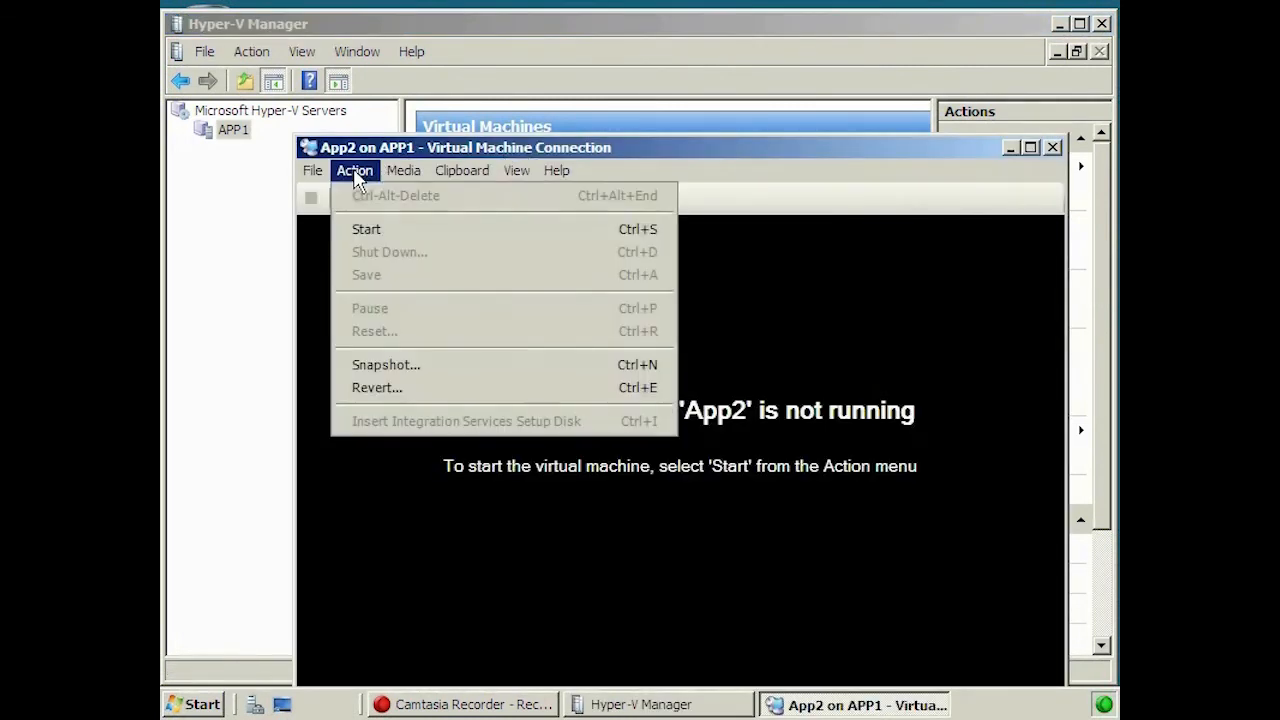
left_click(421, 229)
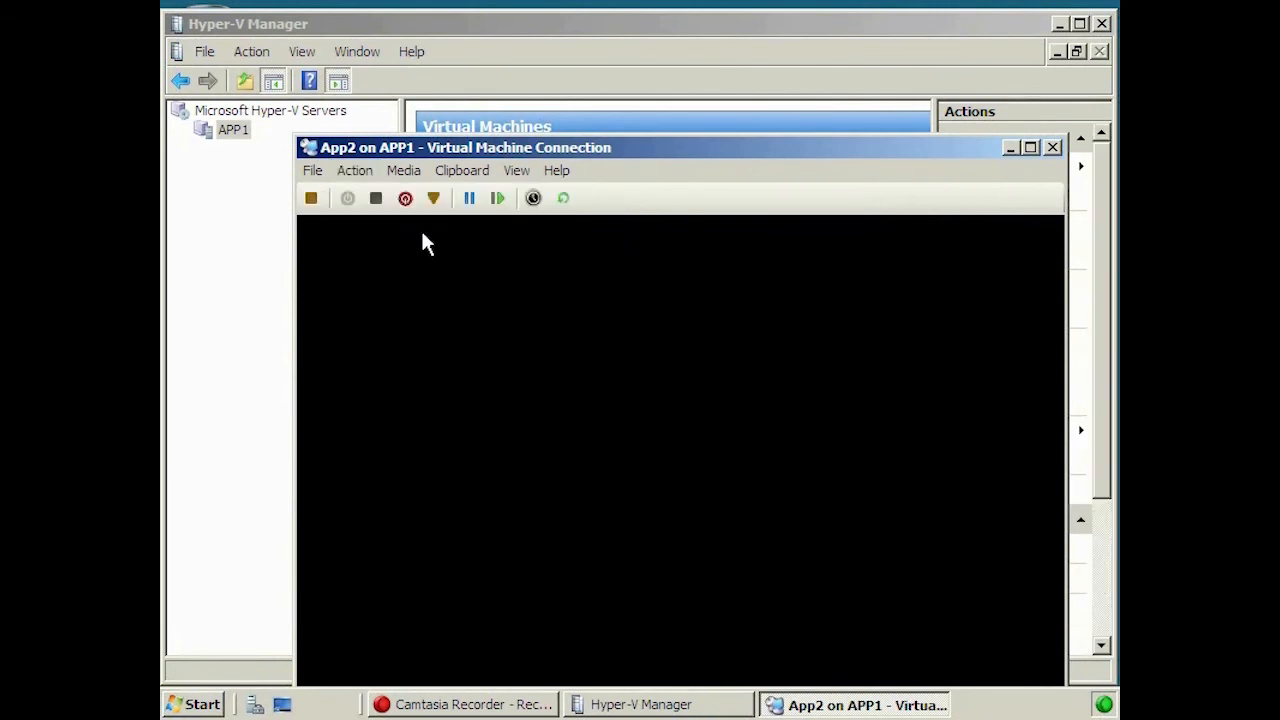
left_click(603, 28)
right_click(493, 180)
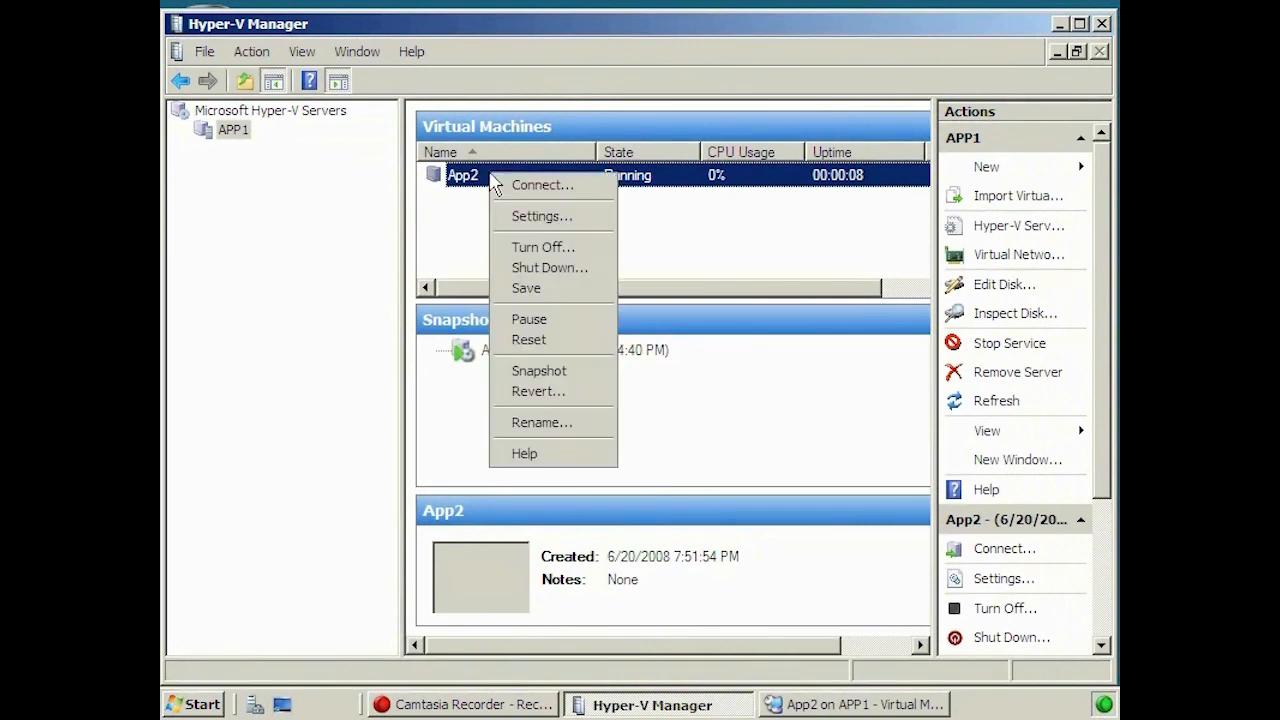
left_click(590, 370)
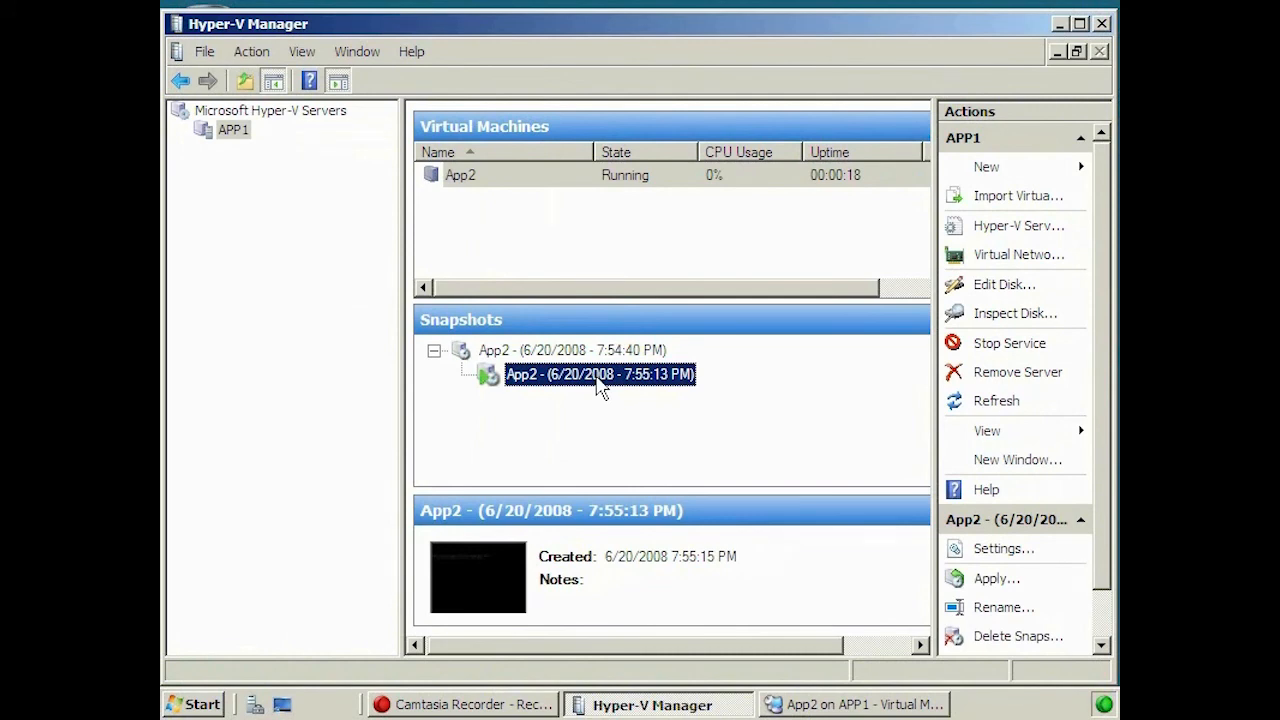
- Apply the 7:54:40 PM snapshot to App2, first saving its current state as a snapshot
left_click(545, 352)
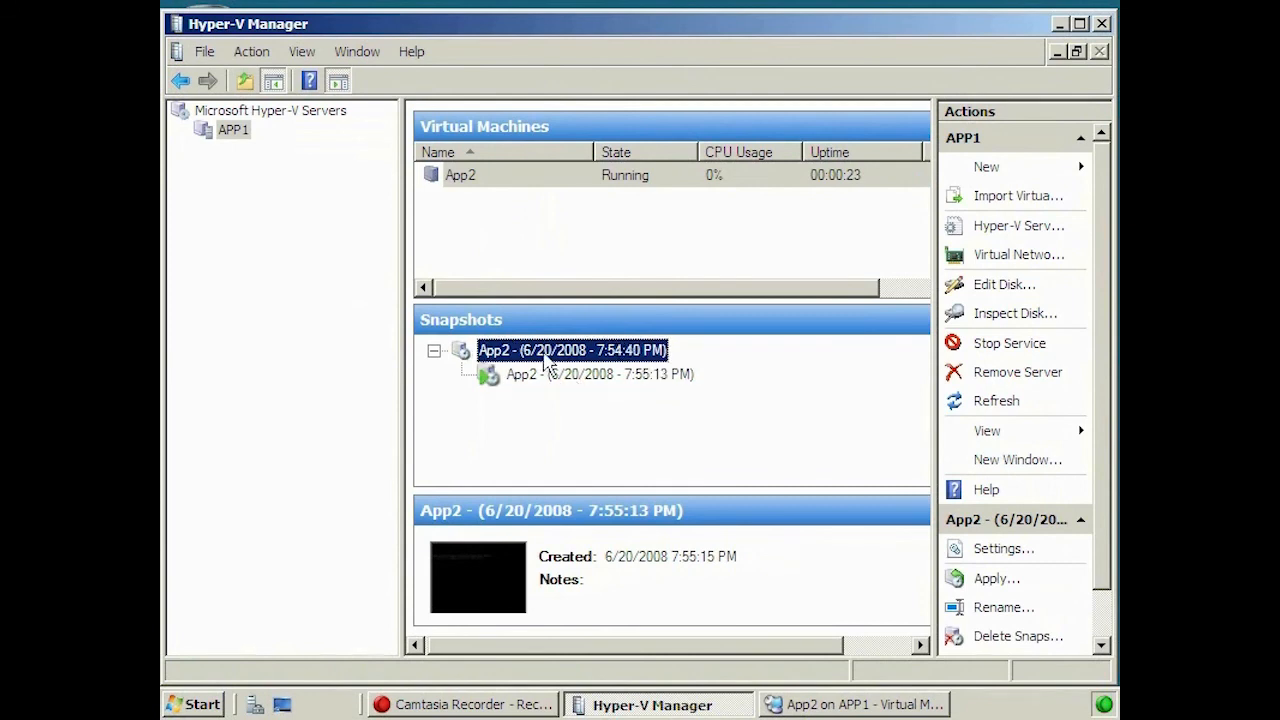
right_click(583, 357)
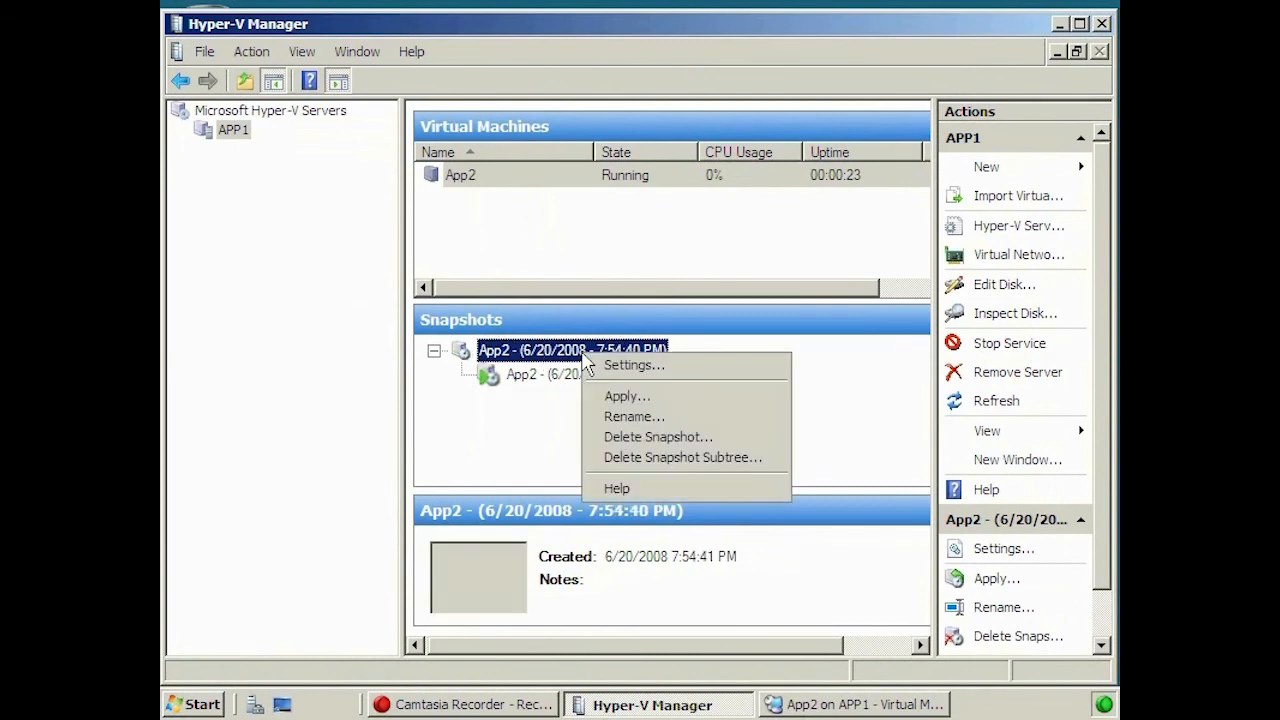
left_click(718, 398)
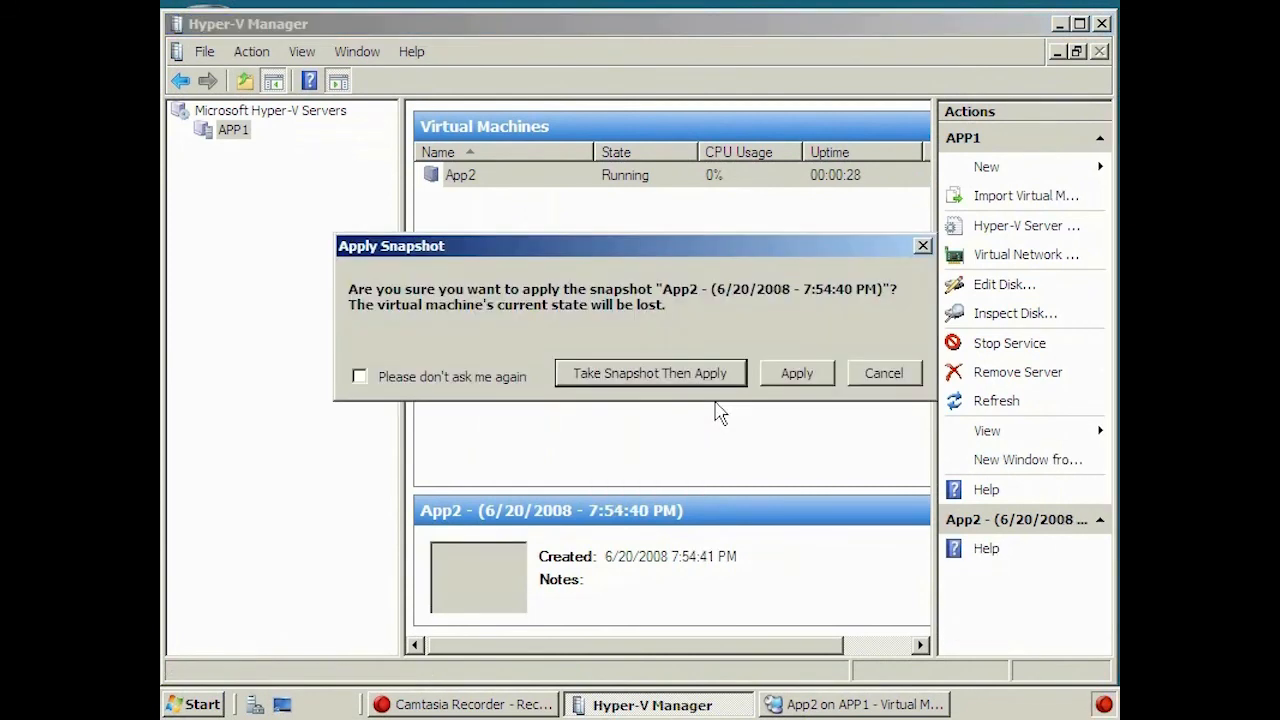
left_click(650, 373)
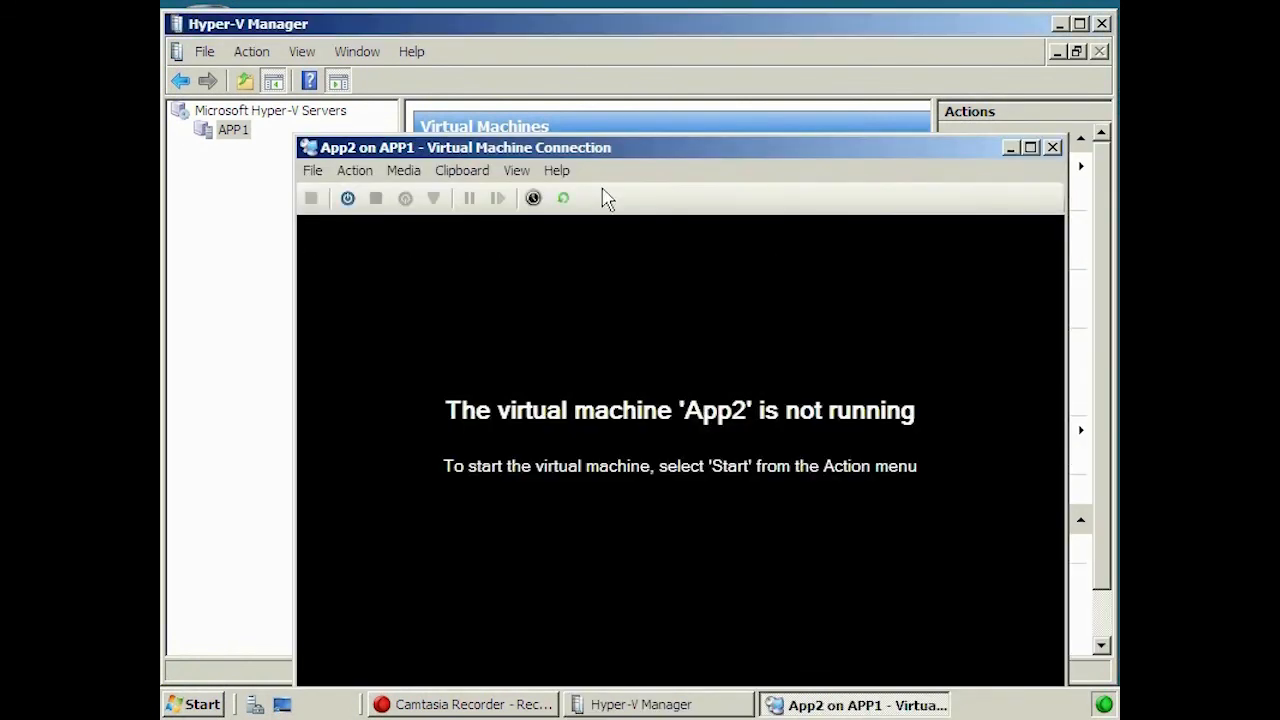
left_click(522, 22)
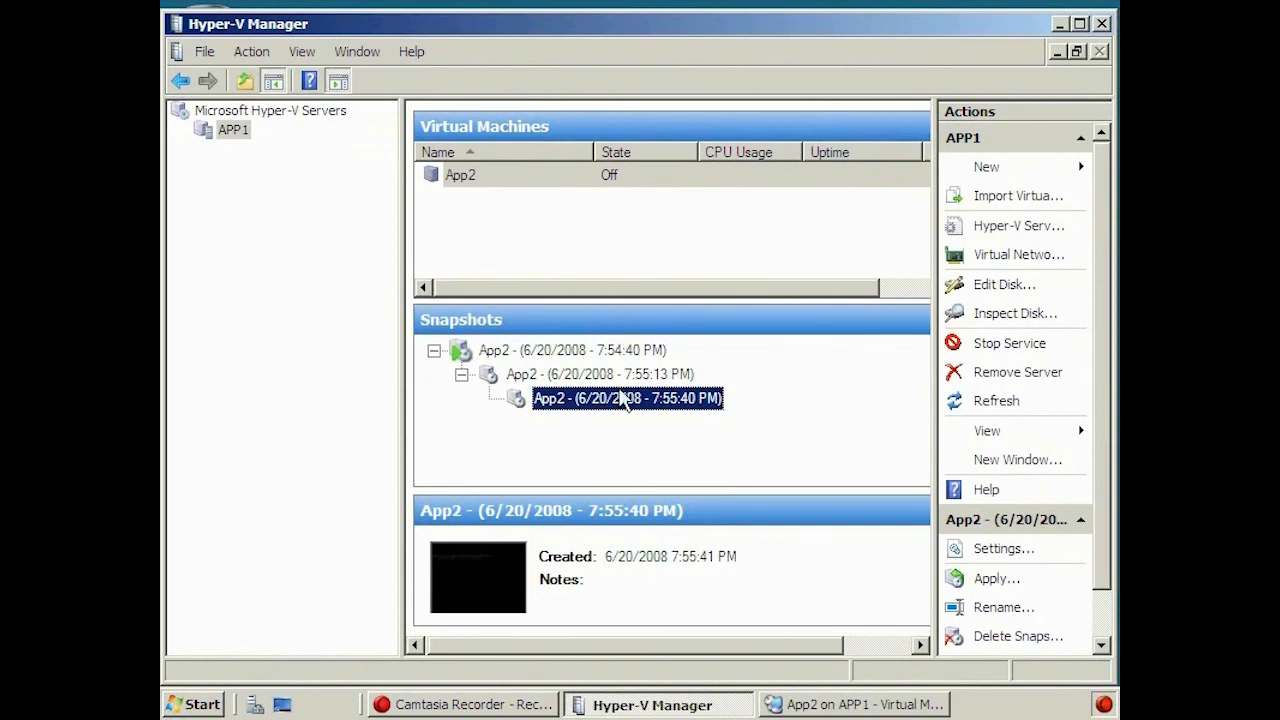